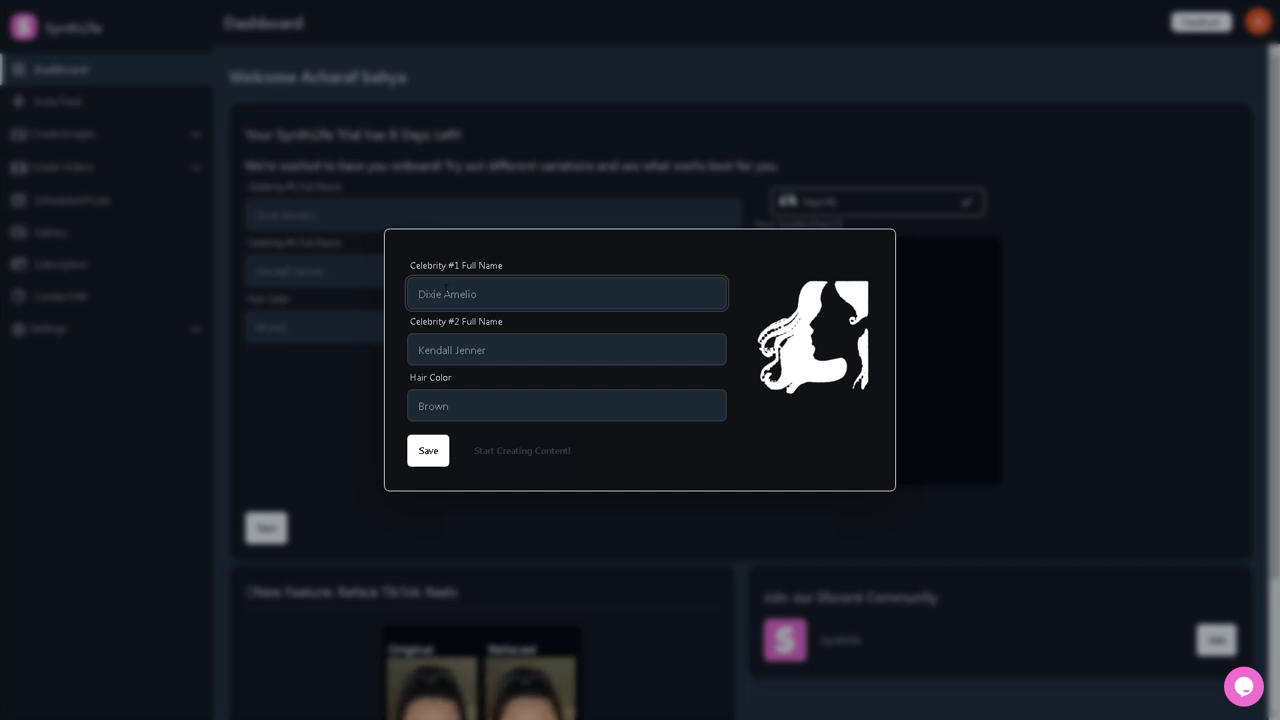
- Enter two new celebrity names and Blonde hair colour, save, and regenerate the face once
key("ctrl+a")
key("BackSpace")
type("Zo")
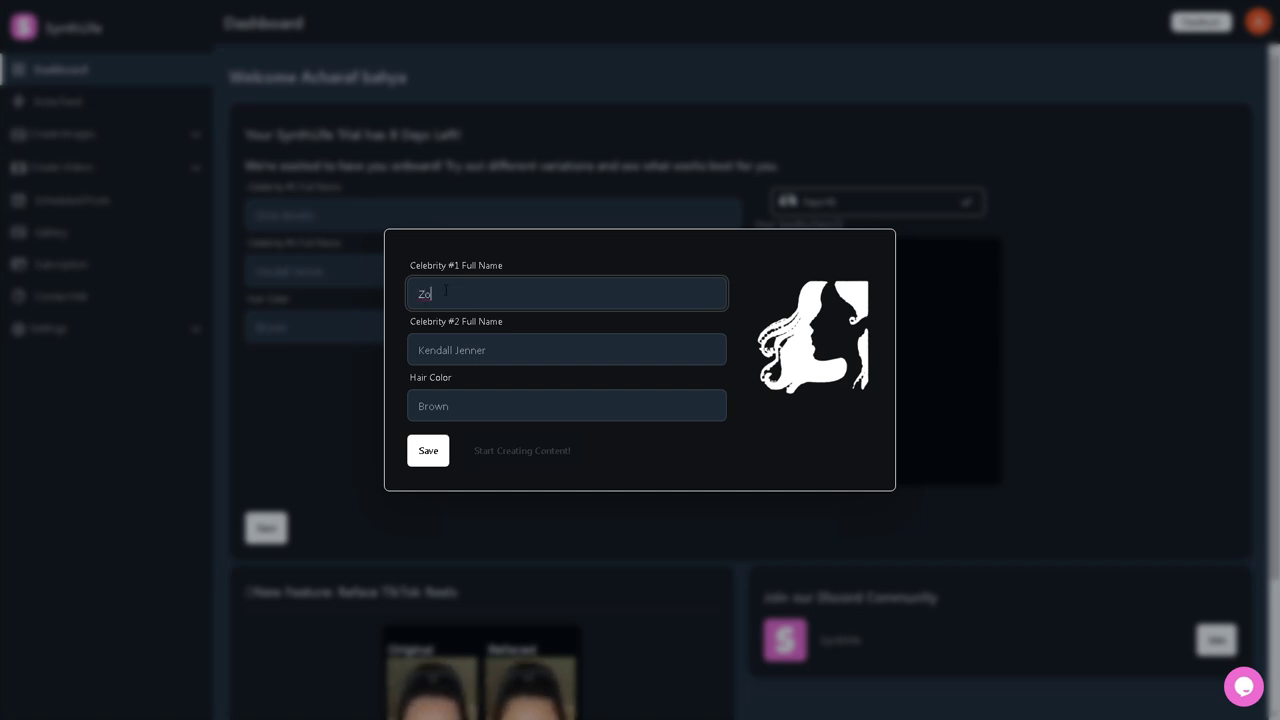
type("e")
left_click(457, 350)
type("Sugg")
left_click(453, 400)
type("Blonde")
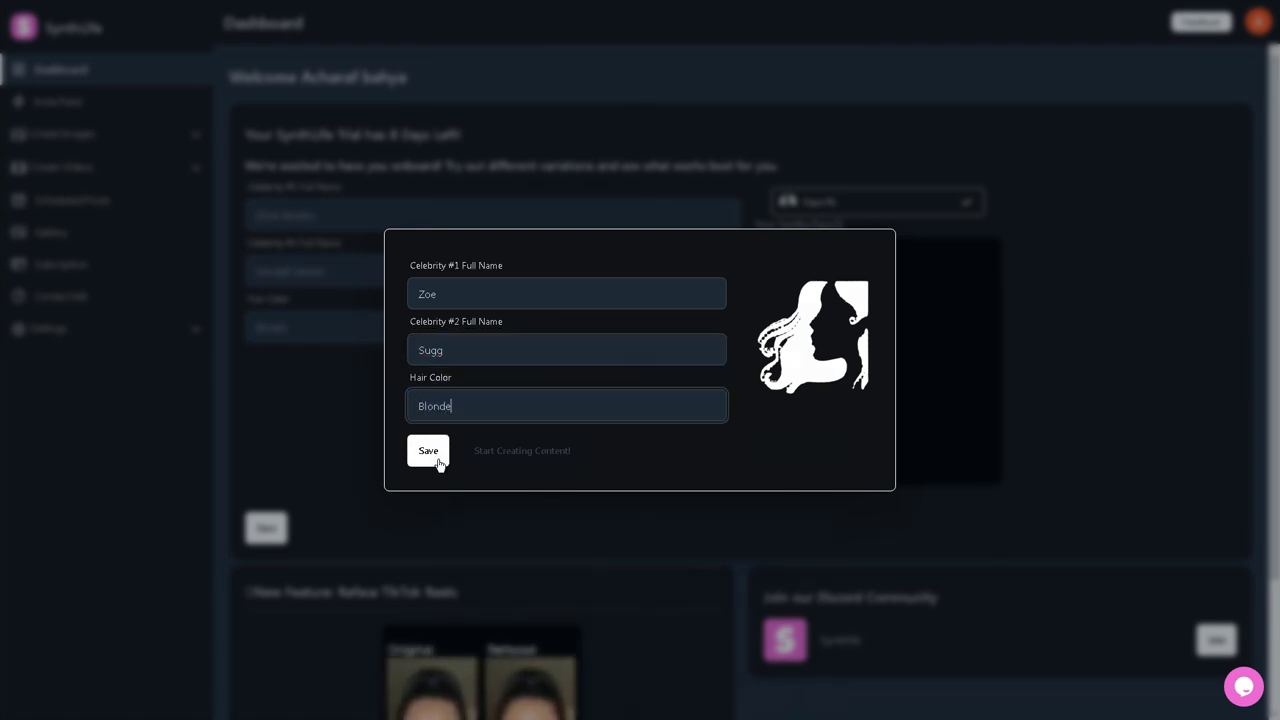
left_click(437, 460)
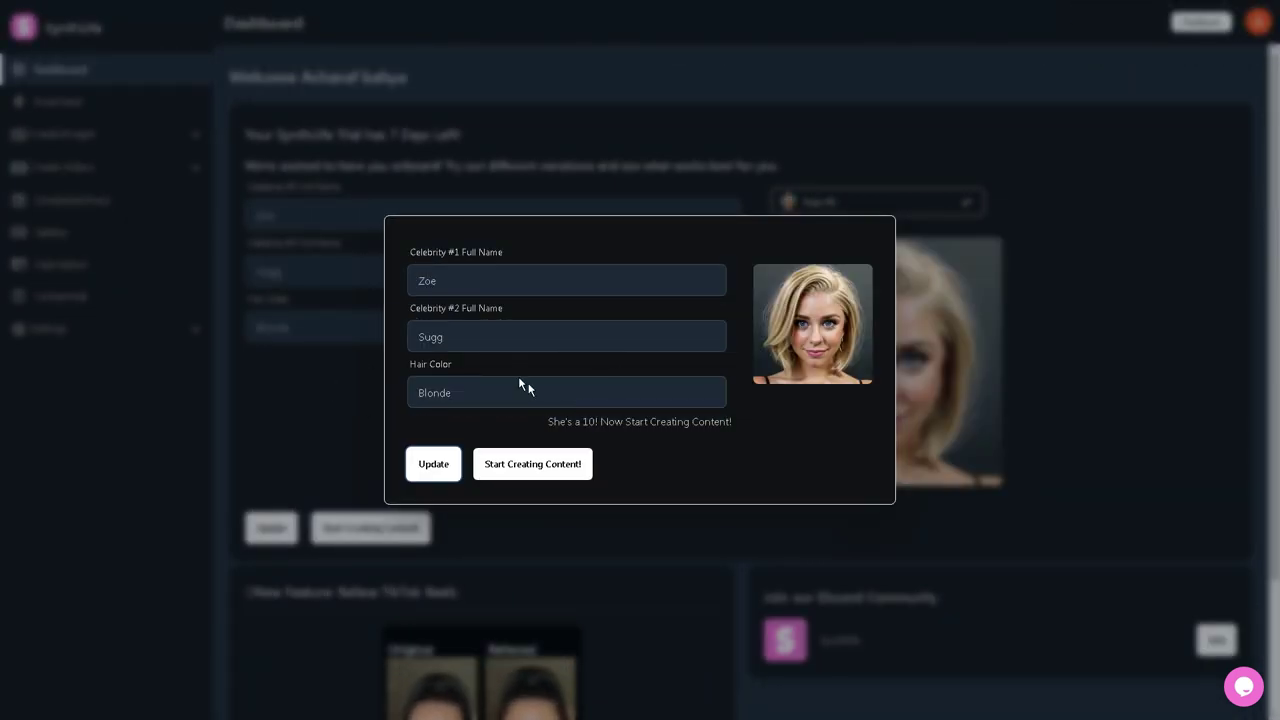
left_click(441, 464)
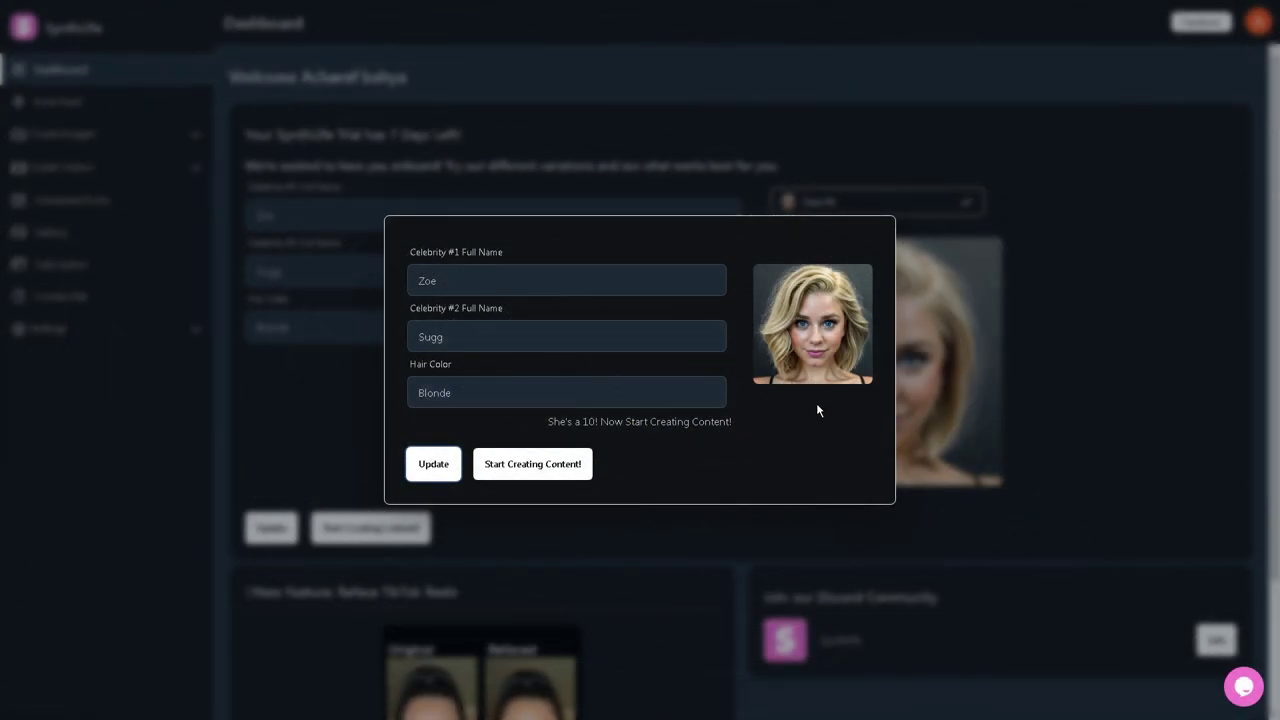
- In Photo Studio, set clothing to leather jacket, background to indoor, and pose to Random
left_click(552, 464)
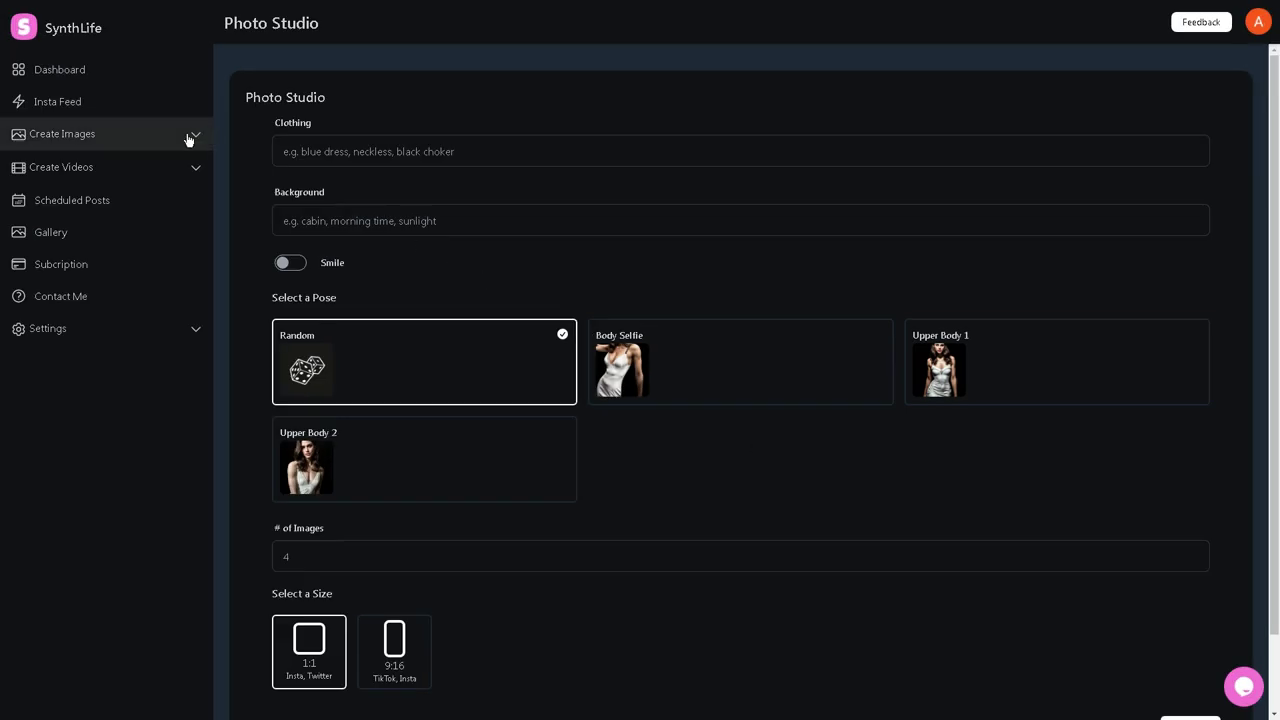
left_click(101, 139)
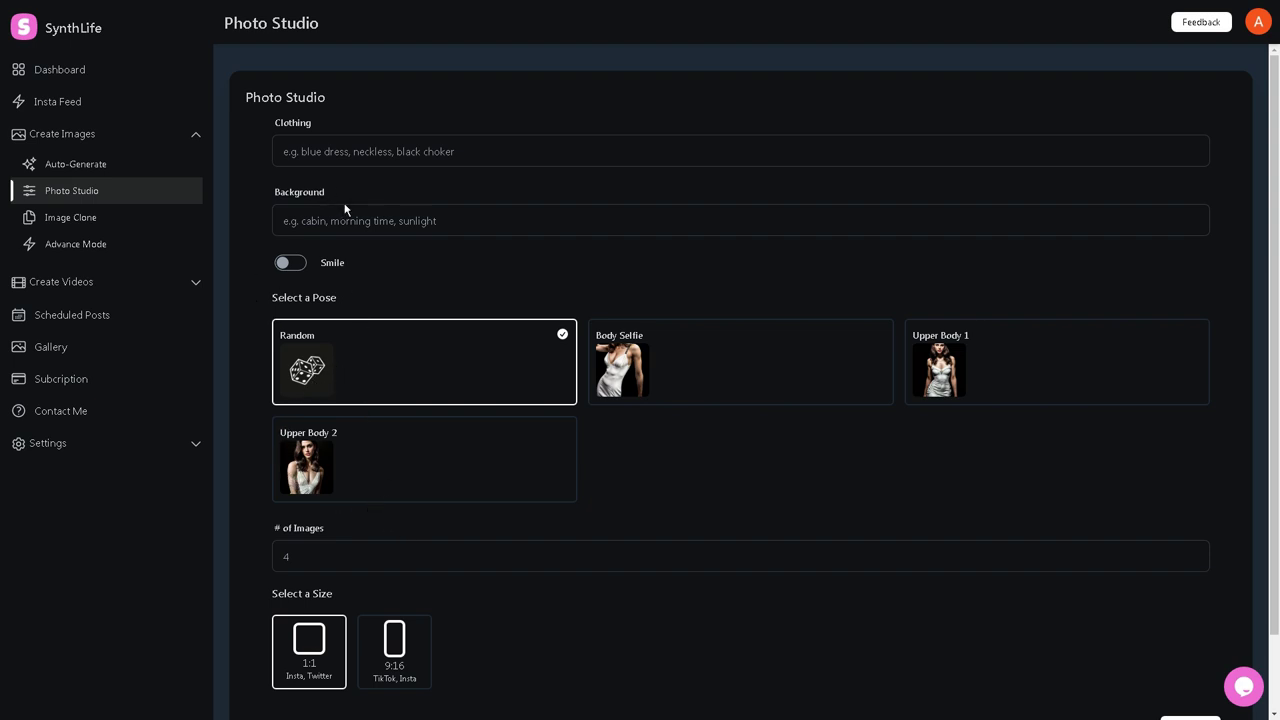
right_click(332, 151)
left_click(374, 230)
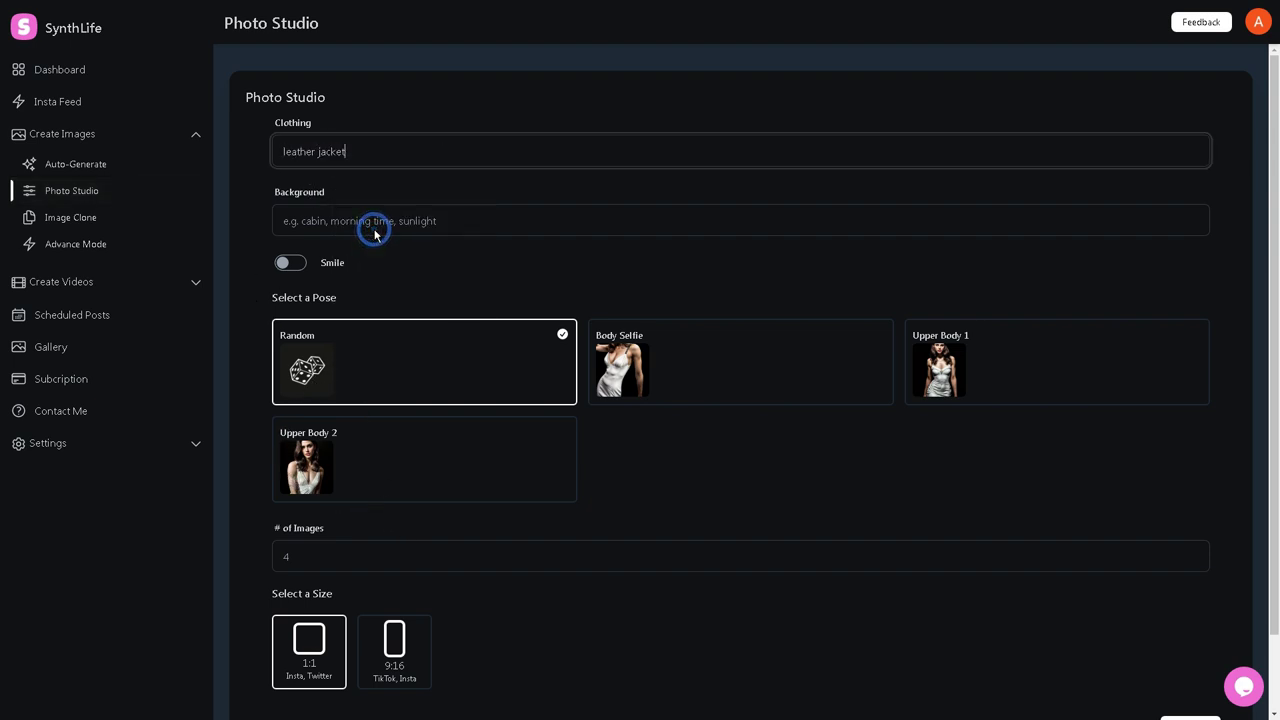
left_click(375, 218)
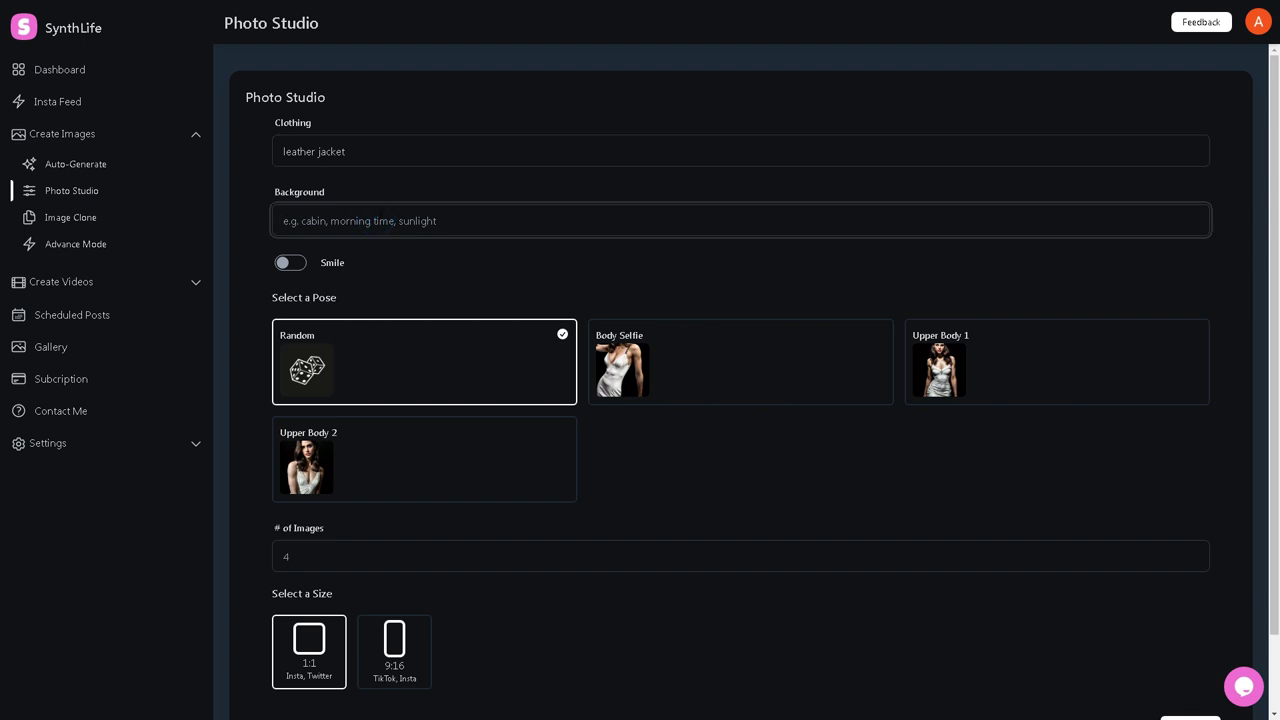
type("indoor")
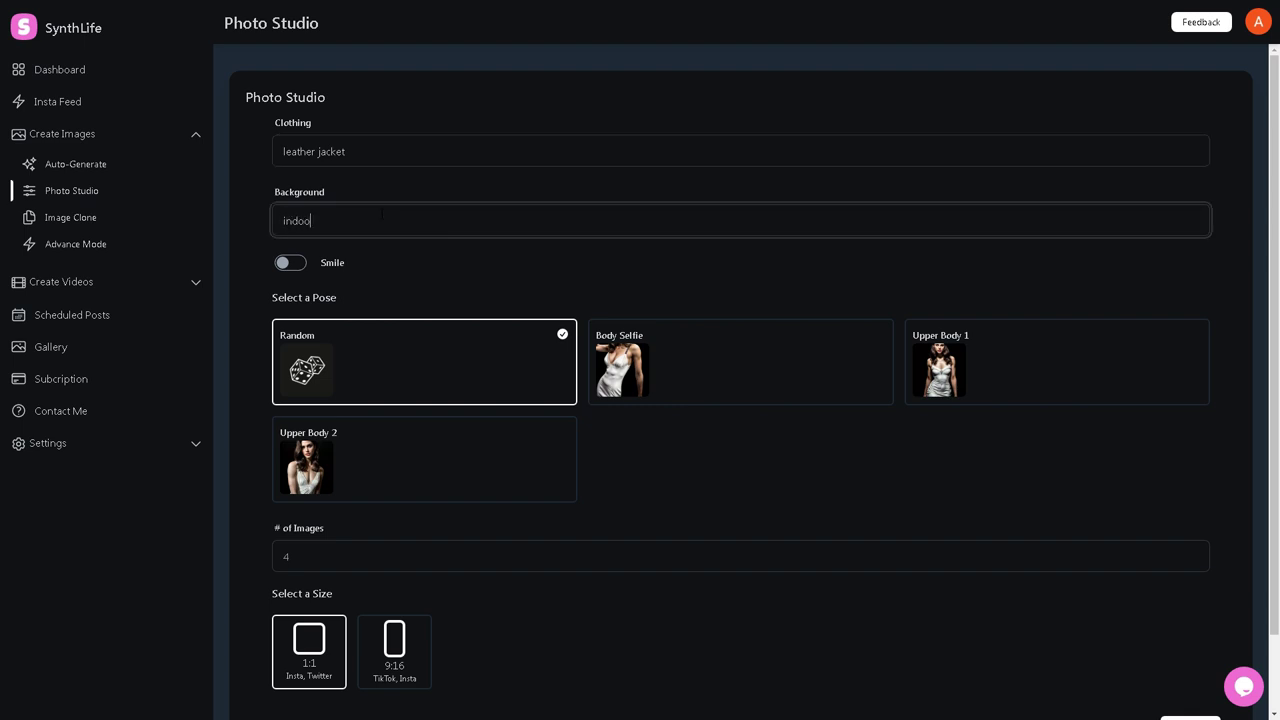
left_click(487, 340)
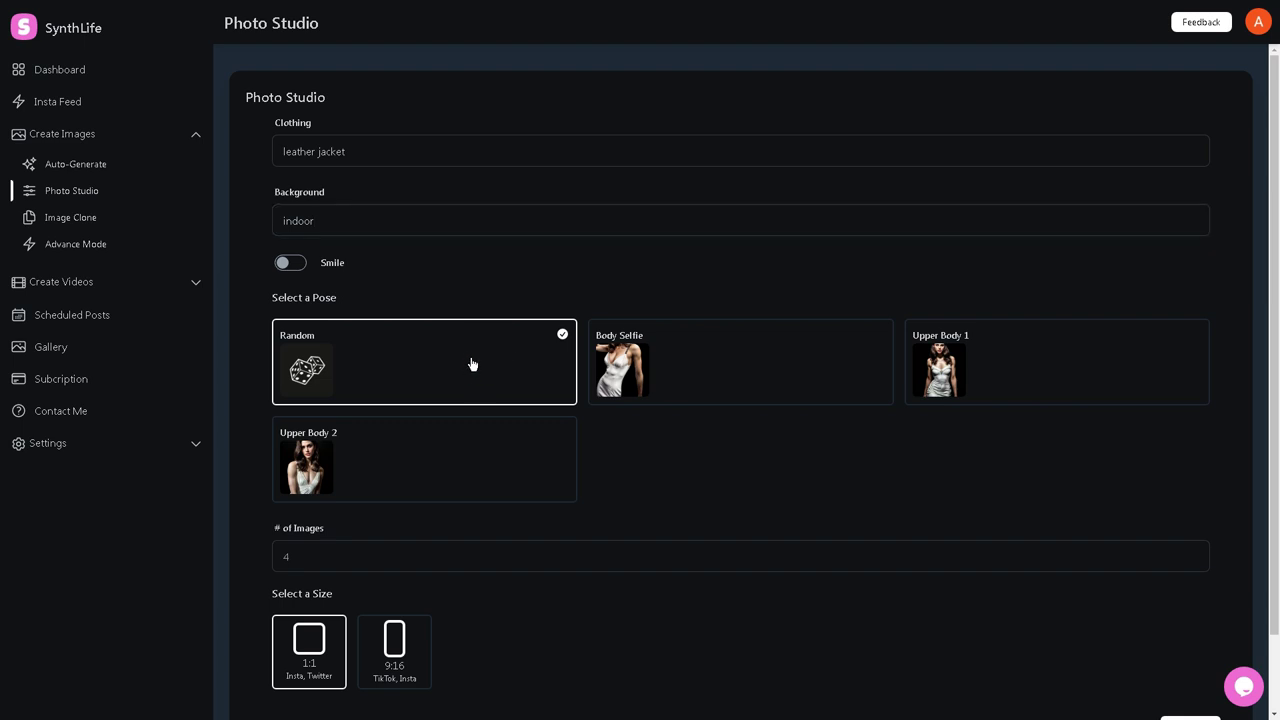
scroll(472, 363, "down", 2)
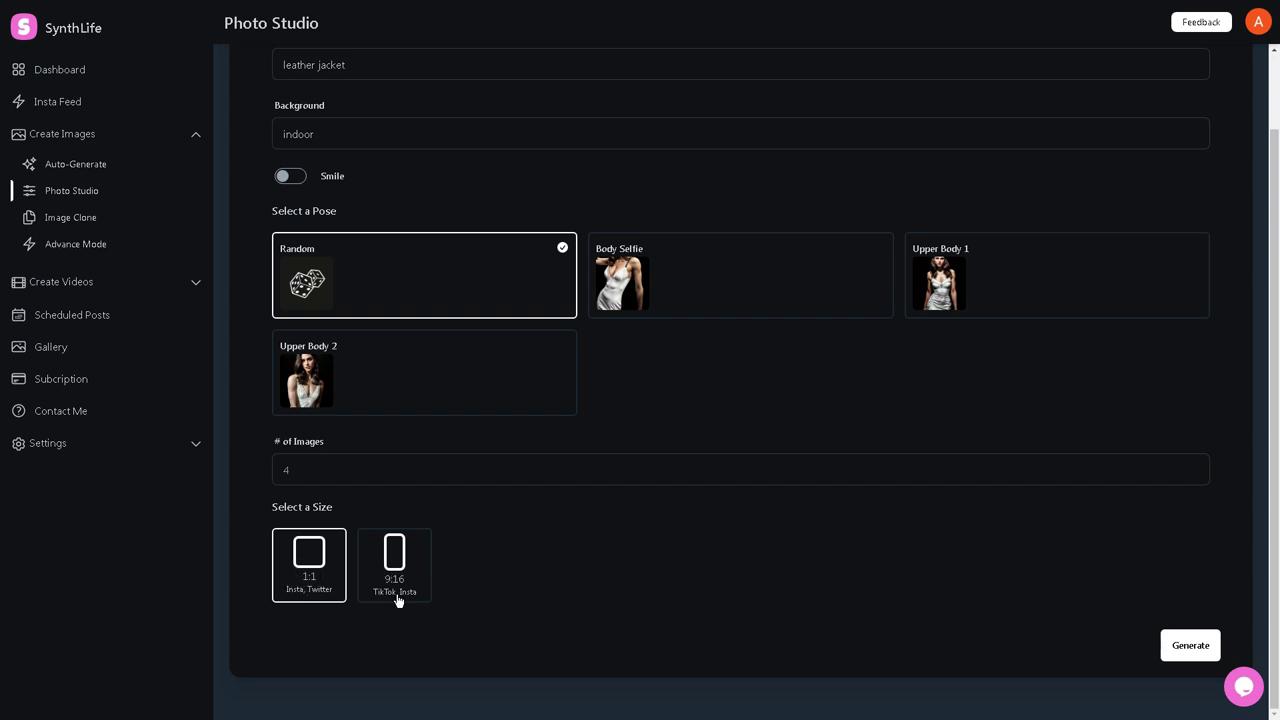
- Generate the leather-jacket portraits and enlarge each one in turn for a closer look
left_click(1186, 645)
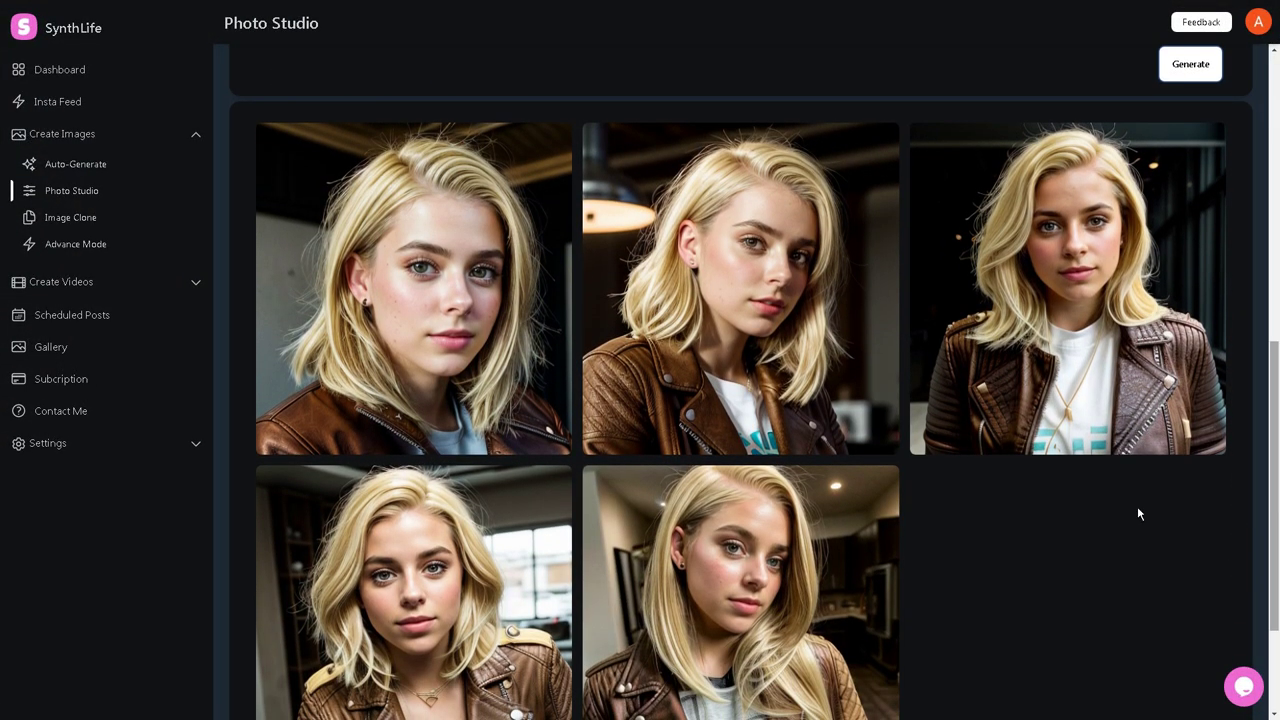
mouse_move(420, 320)
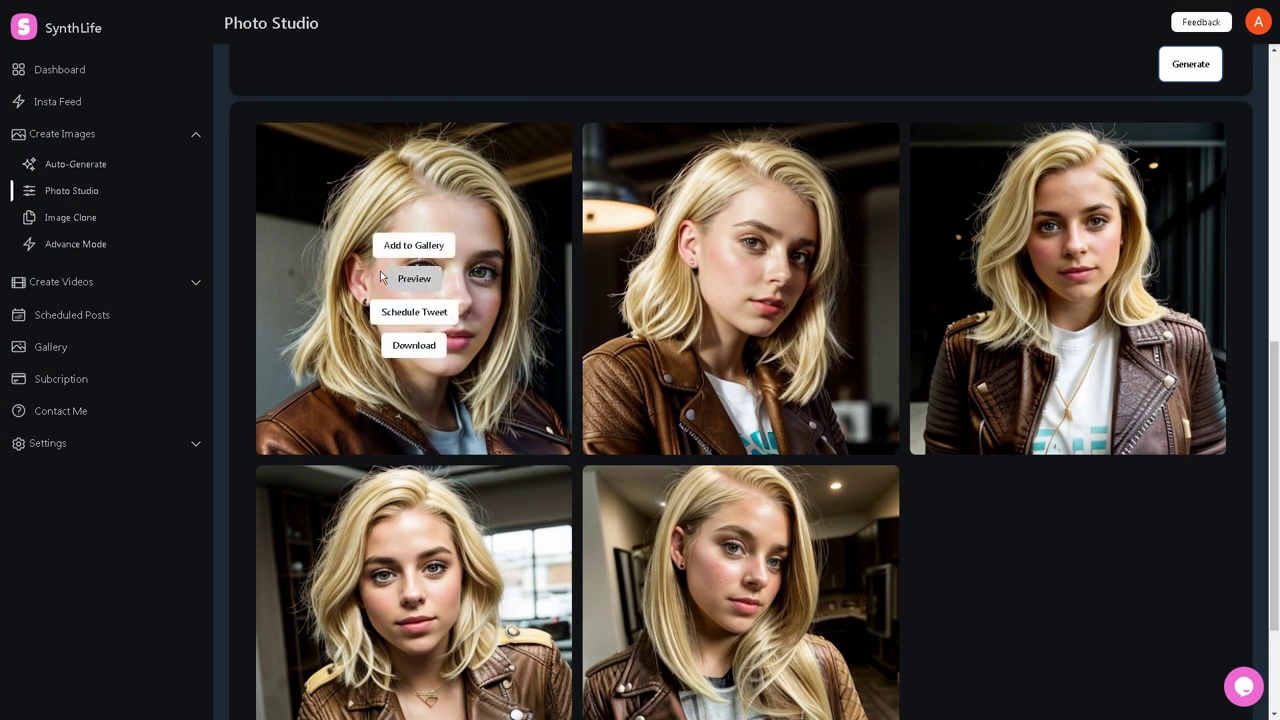
left_click(415, 280)
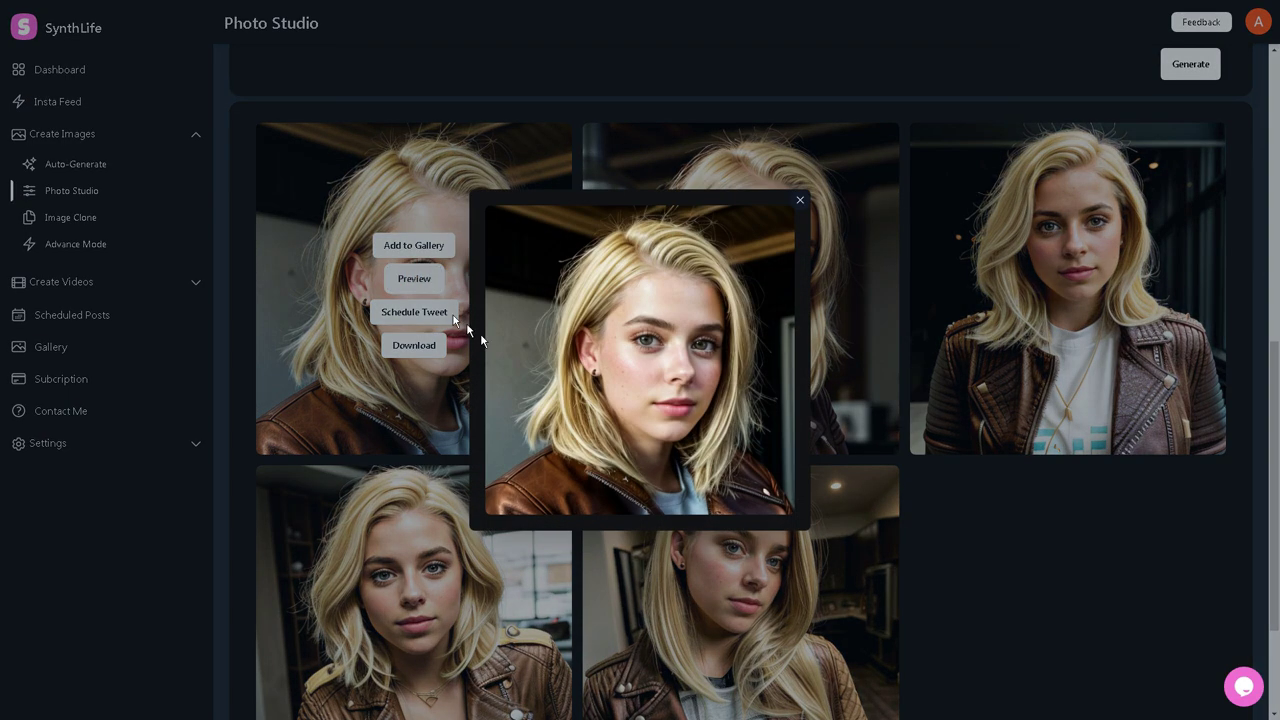
left_click(798, 200)
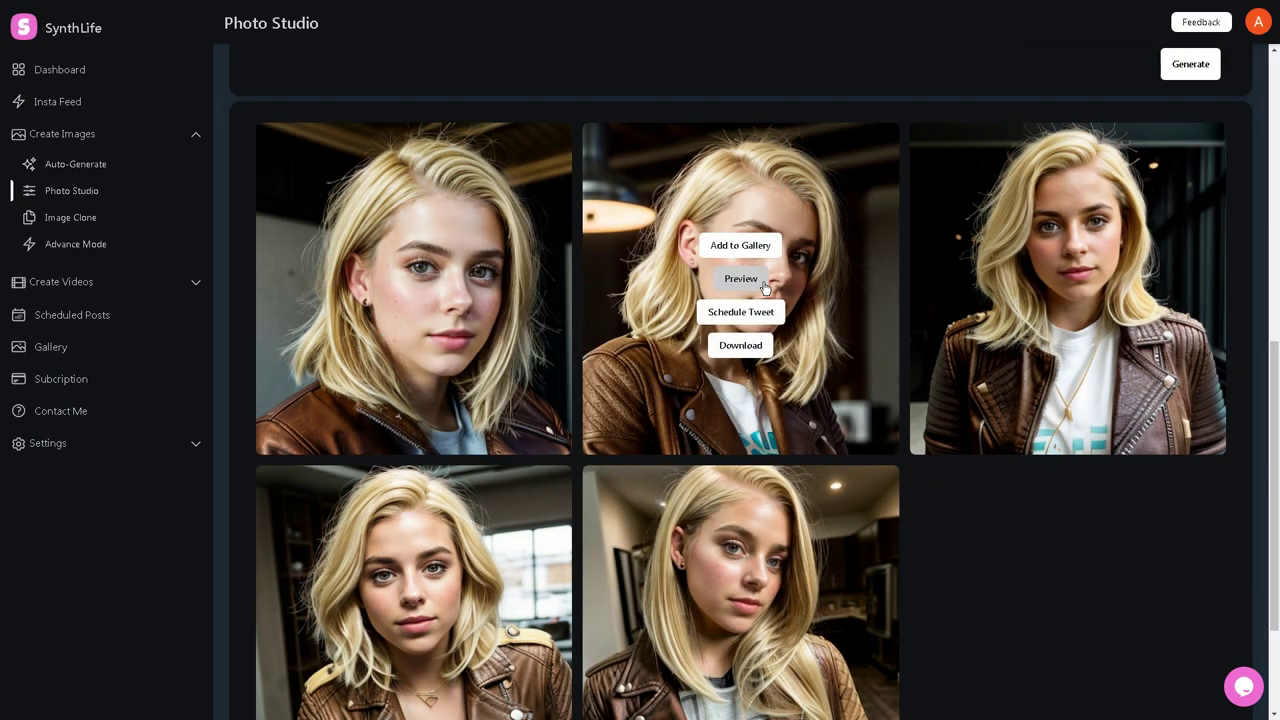
left_click(741, 278)
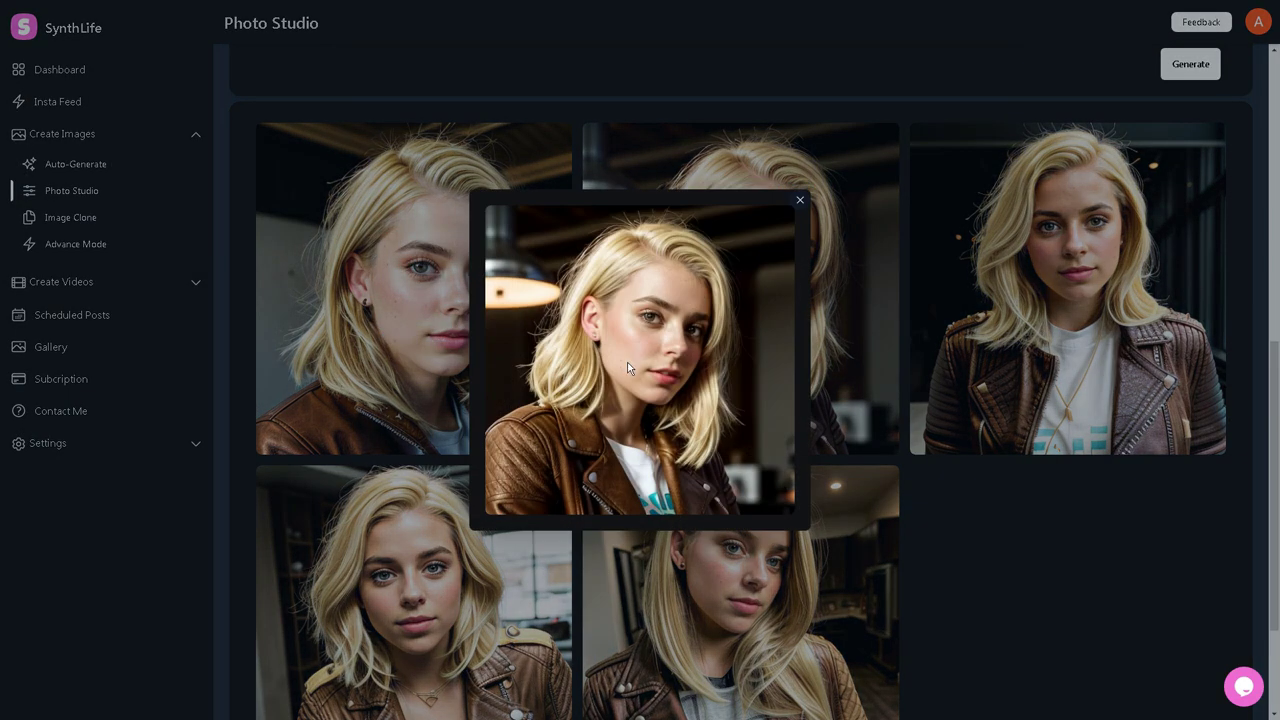
left_click(799, 200)
scroll(799, 250, "down", 3)
left_click(699, 379)
- Preview the last portrait, then turn on Smile and generate a new set
left_click(752, 444)
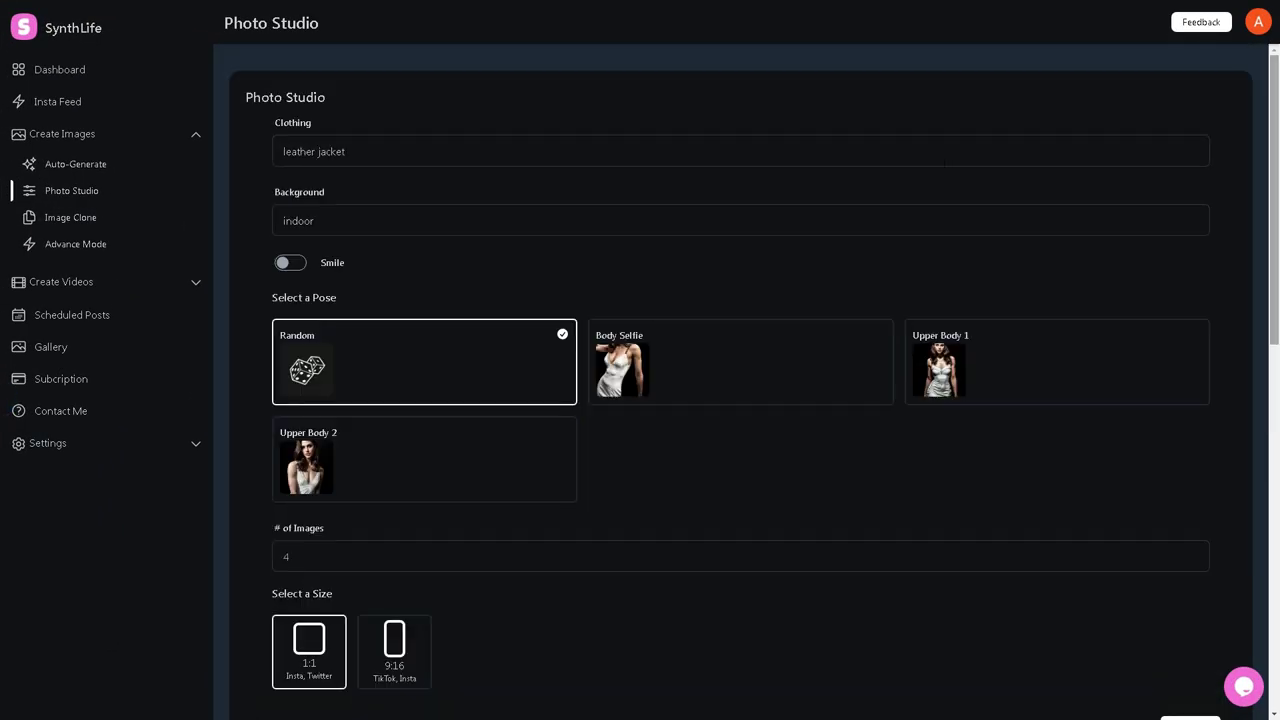
left_click(290, 263)
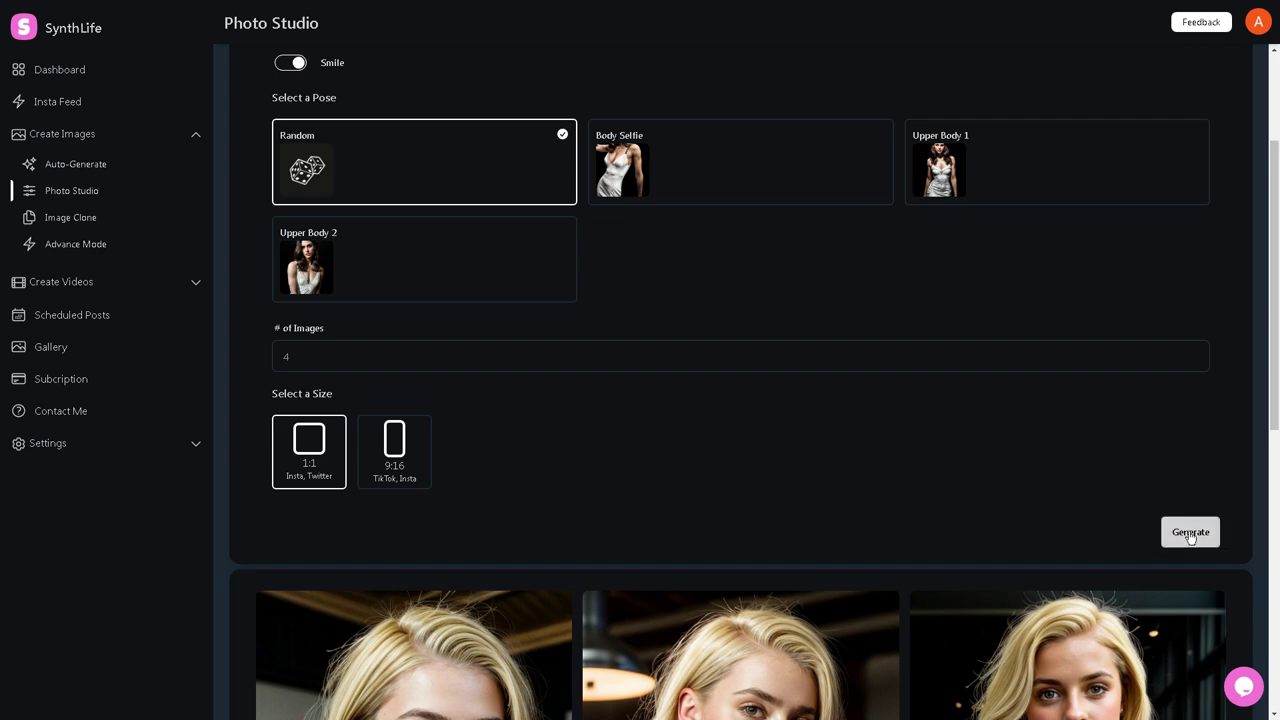
left_click(1190, 535)
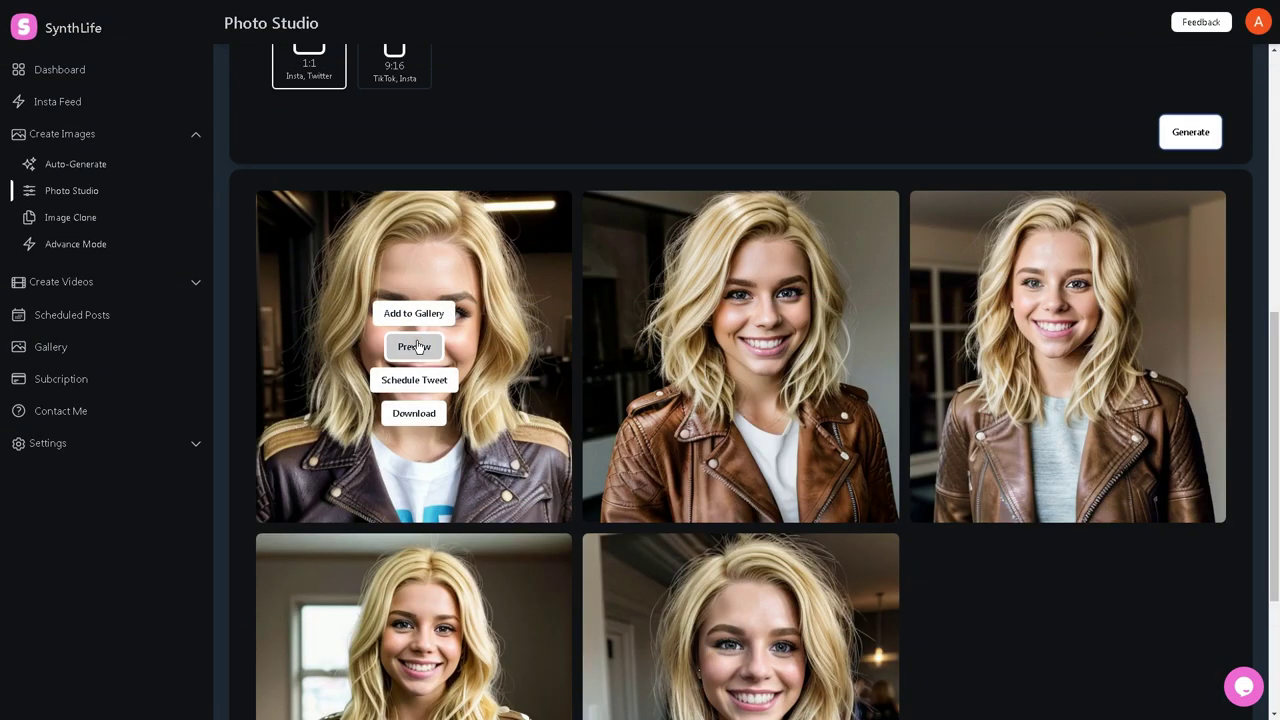
- Enlarge the first and second smiling portraits, closing each preview afterwards
left_click(414, 346)
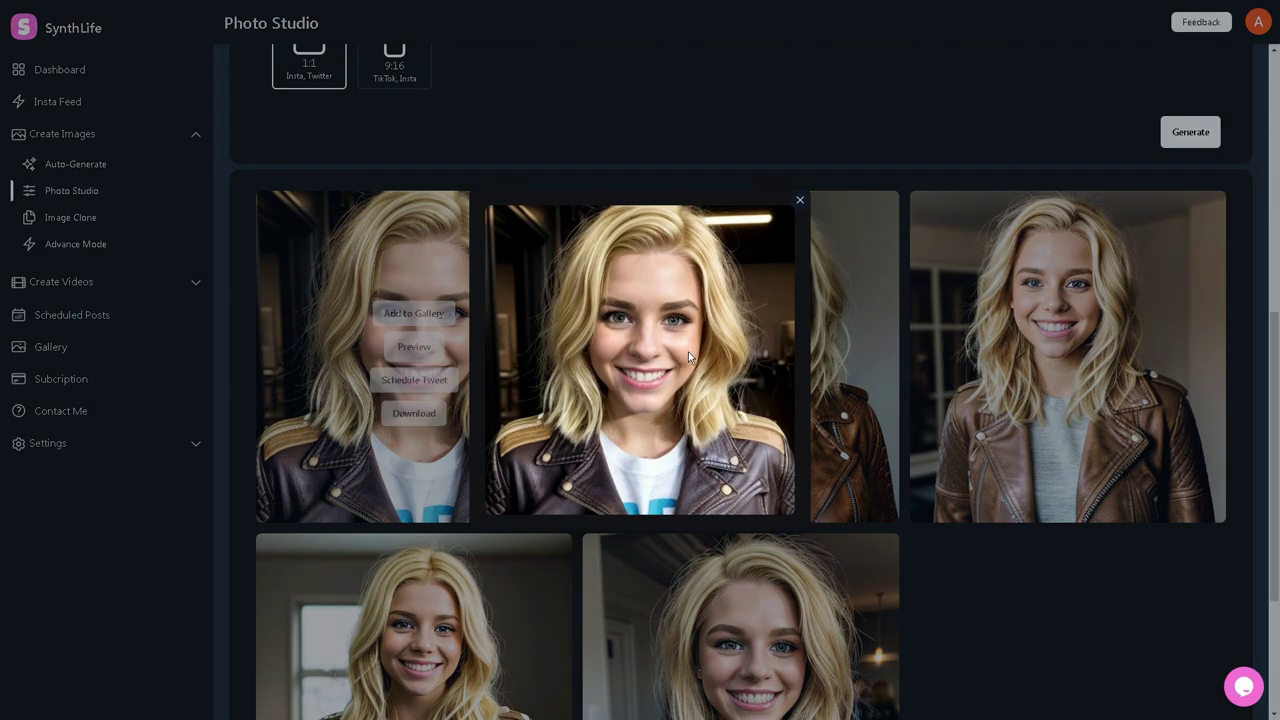
left_click(800, 196)
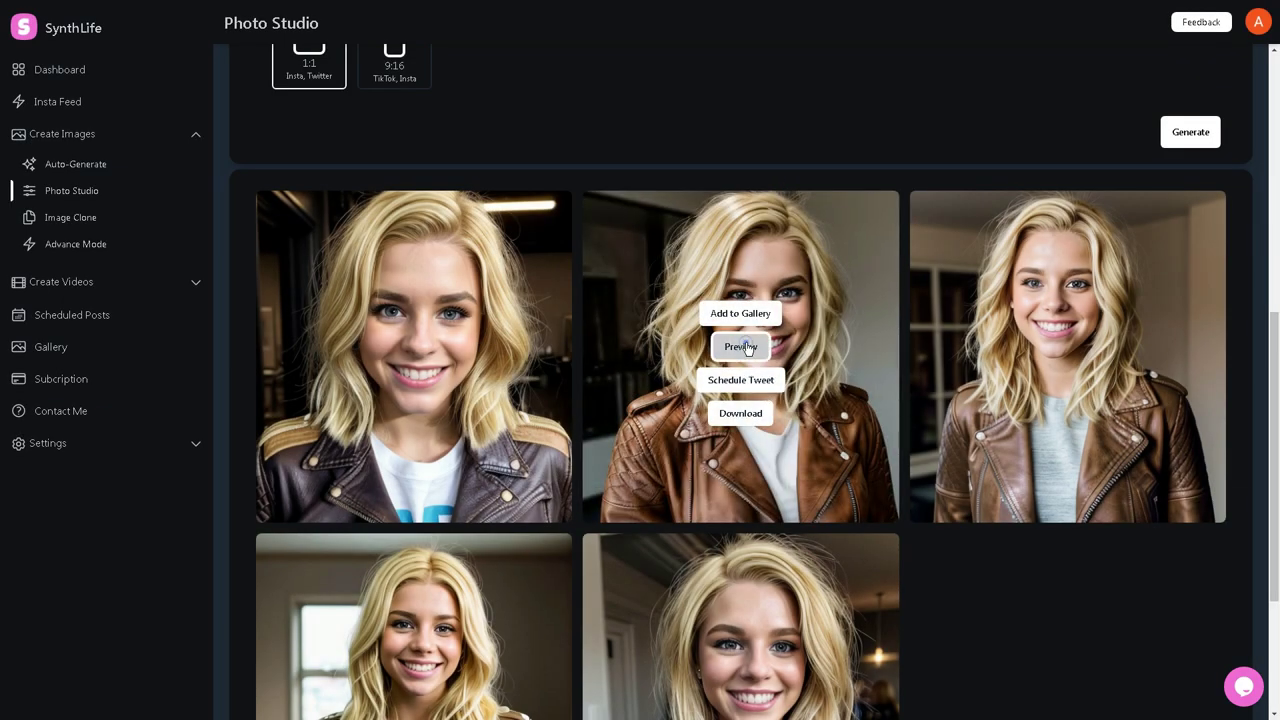
left_click(716, 345)
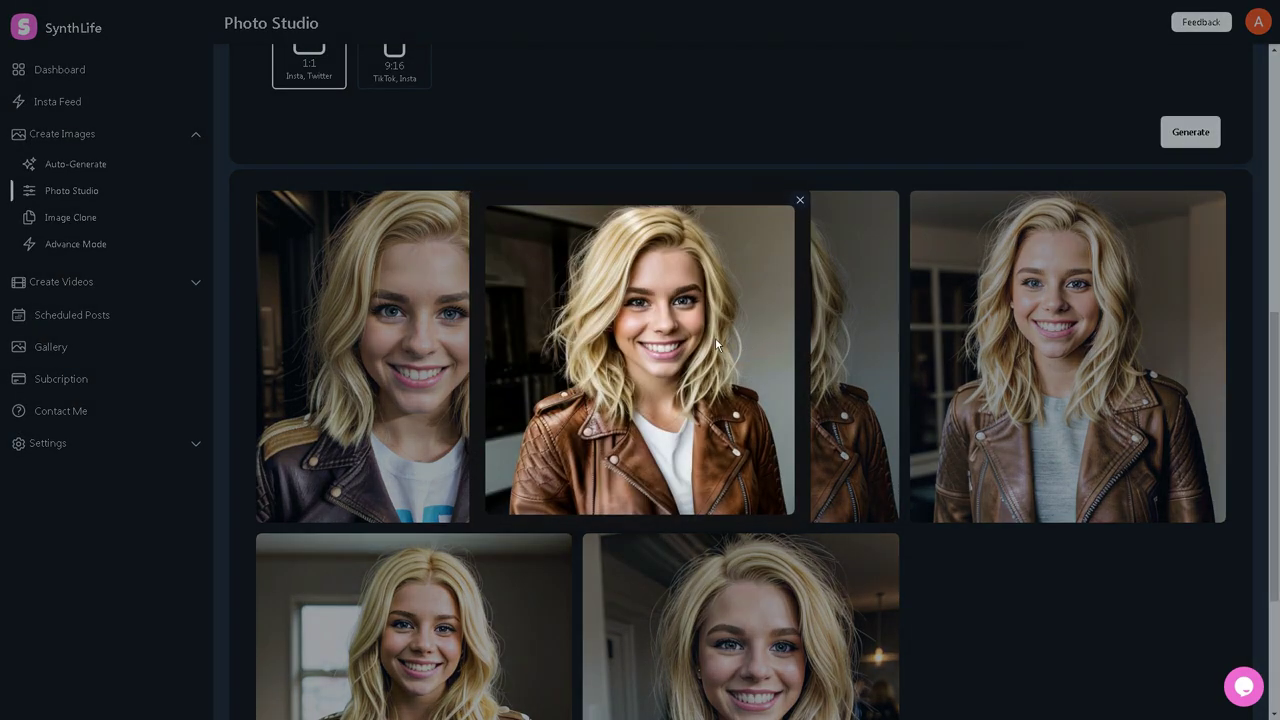
left_click(804, 204)
scroll(816, 269, "down", 3)
mouse_move(745, 502)
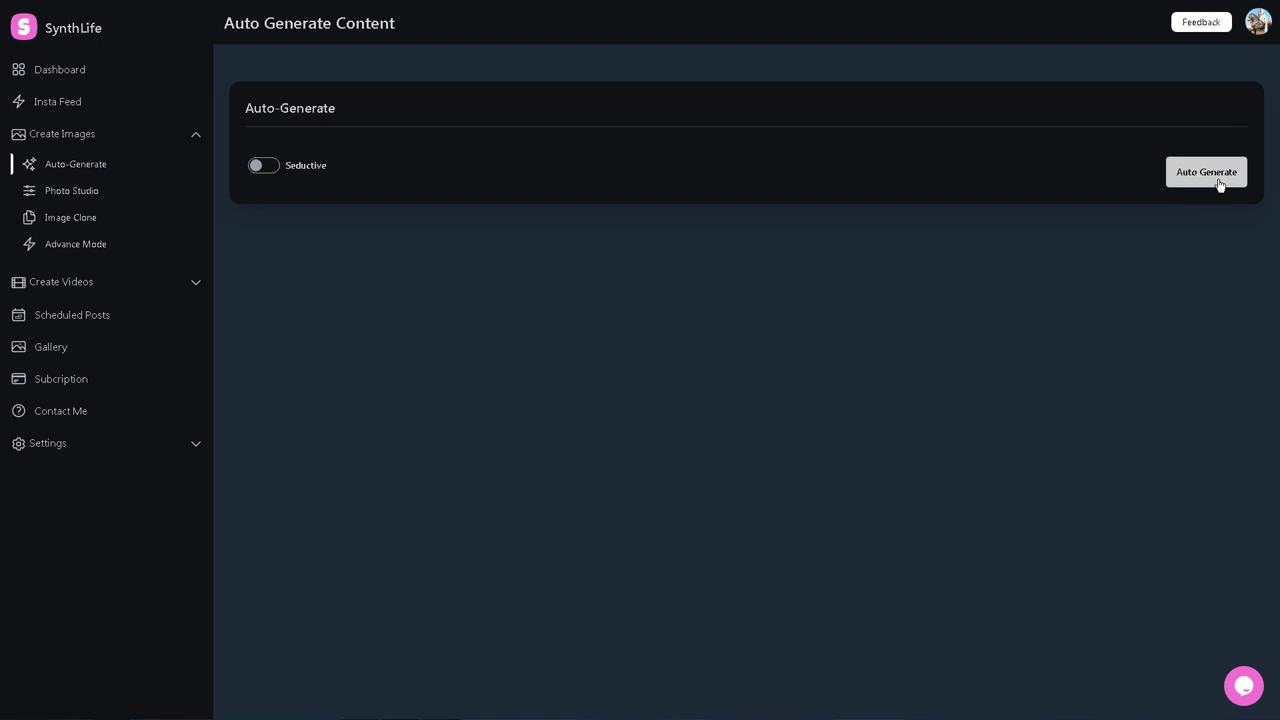
left_click(1211, 174)
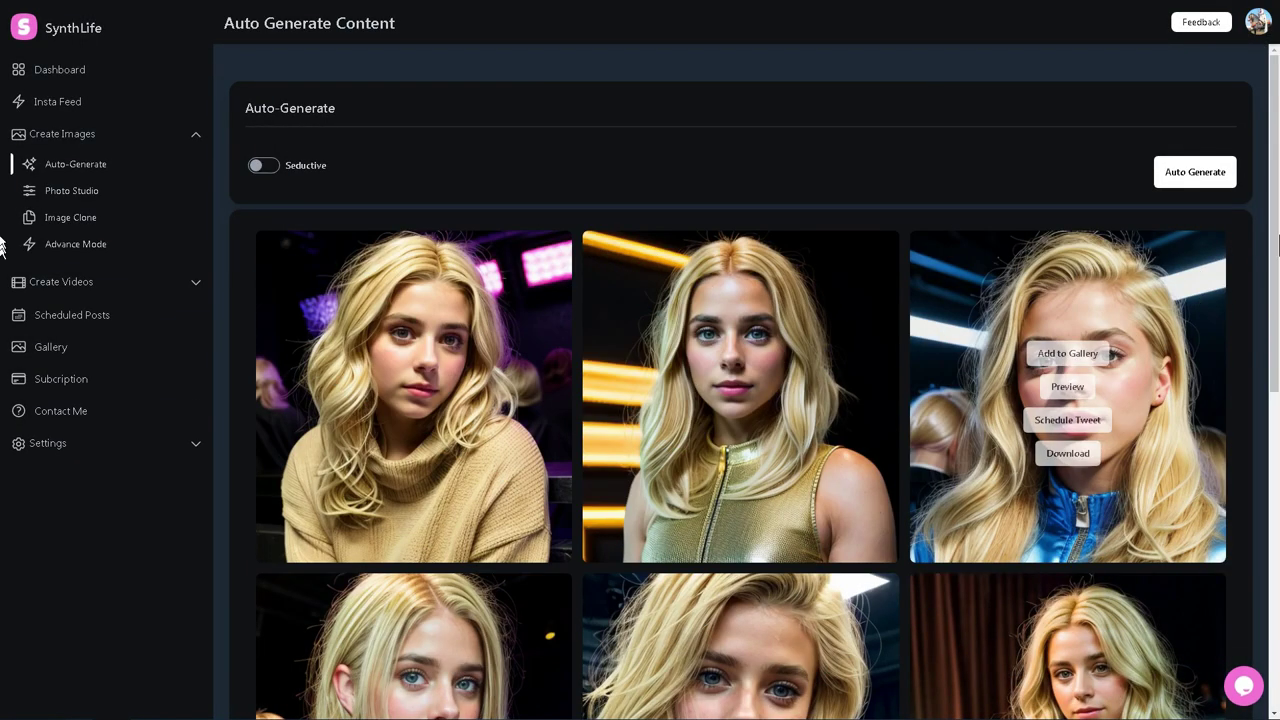
scroll(1275, 322, "down", 3)
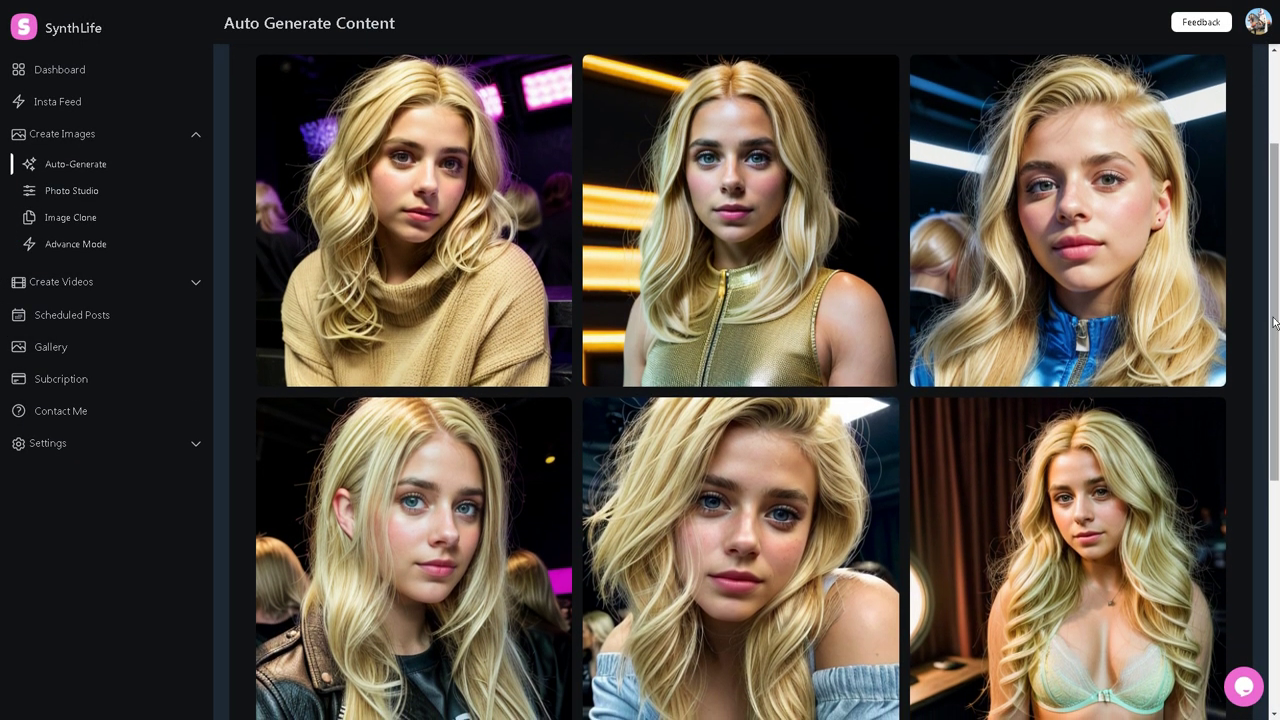
mouse_move(1070, 250)
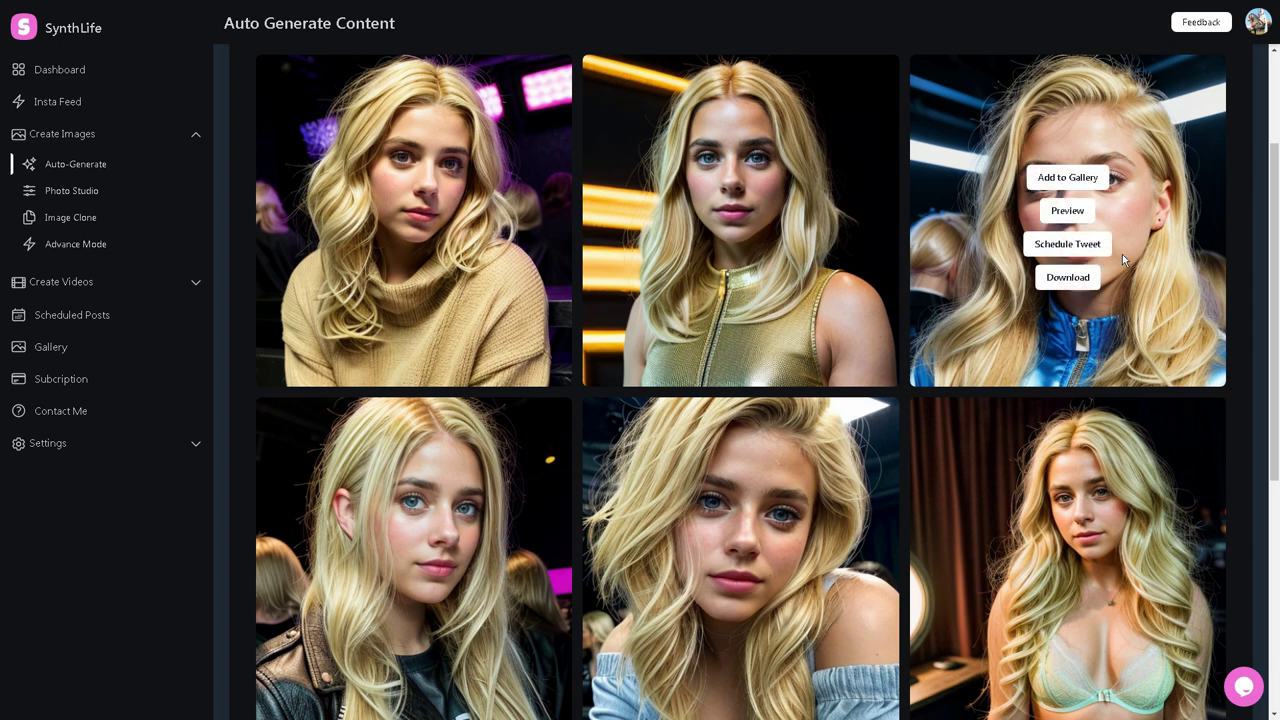
left_click(1077, 214)
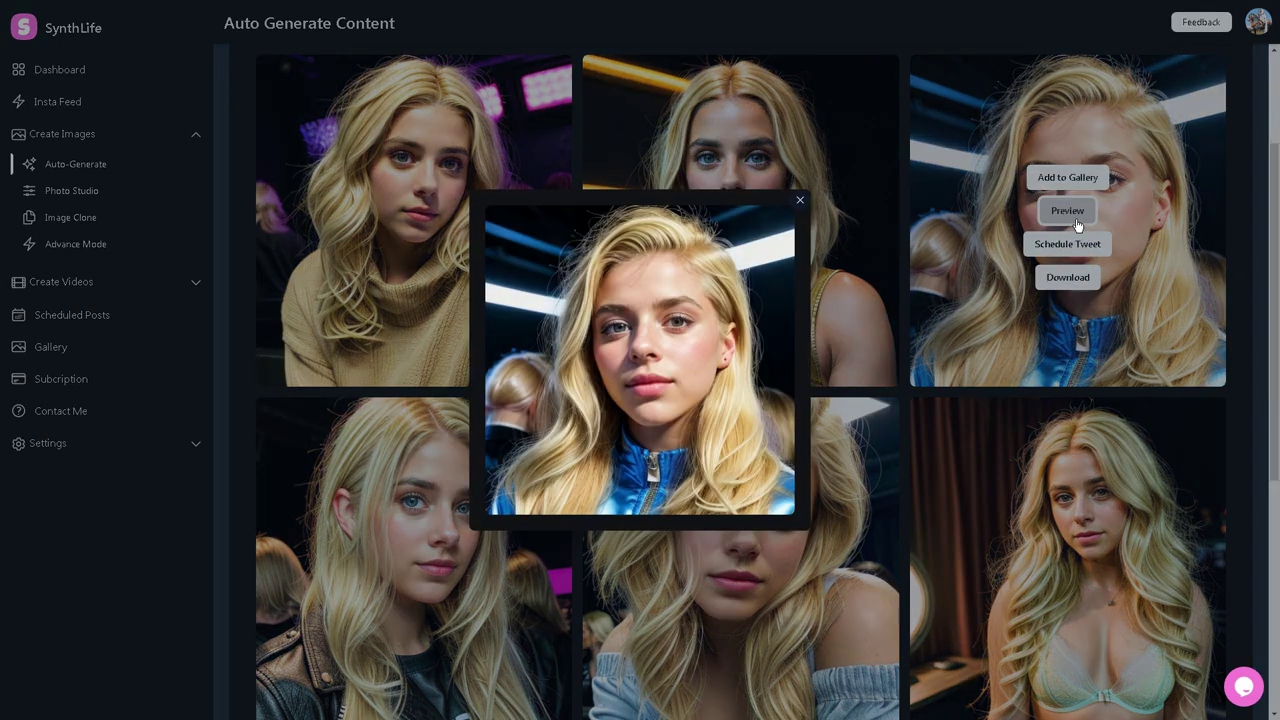
left_click(800, 203)
mouse_move(790, 210)
left_click(741, 210)
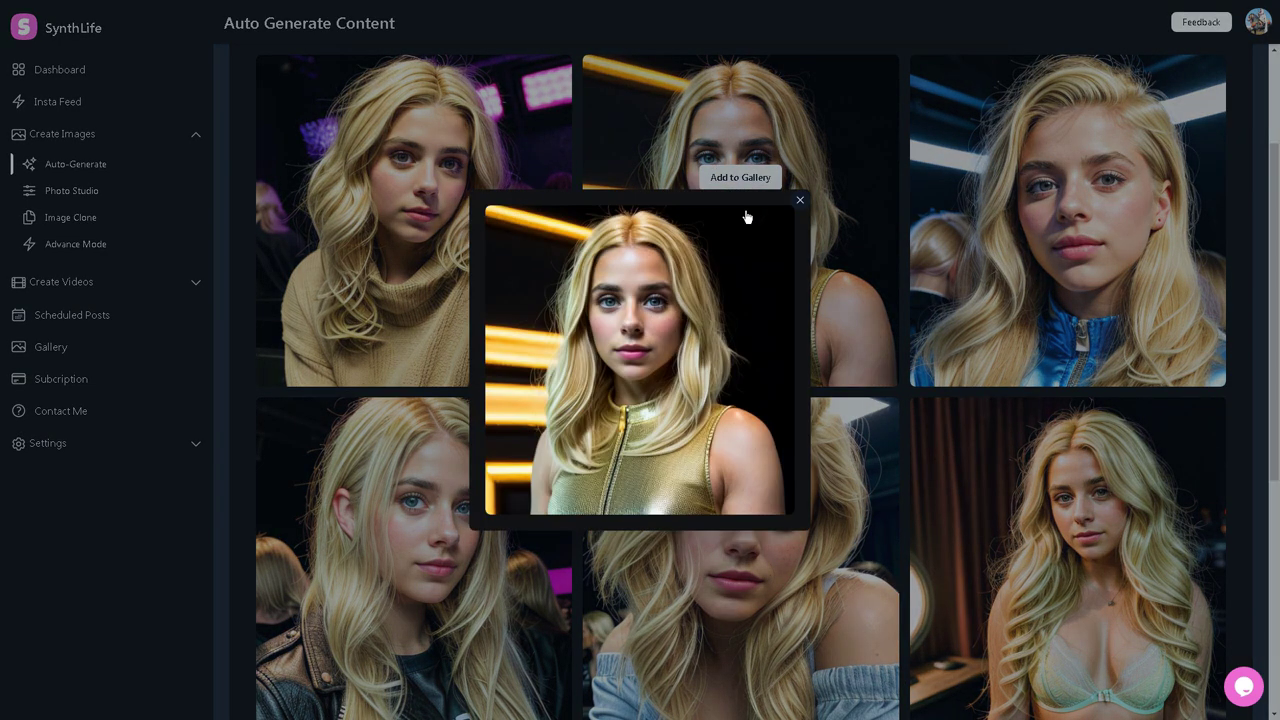
left_click(800, 204)
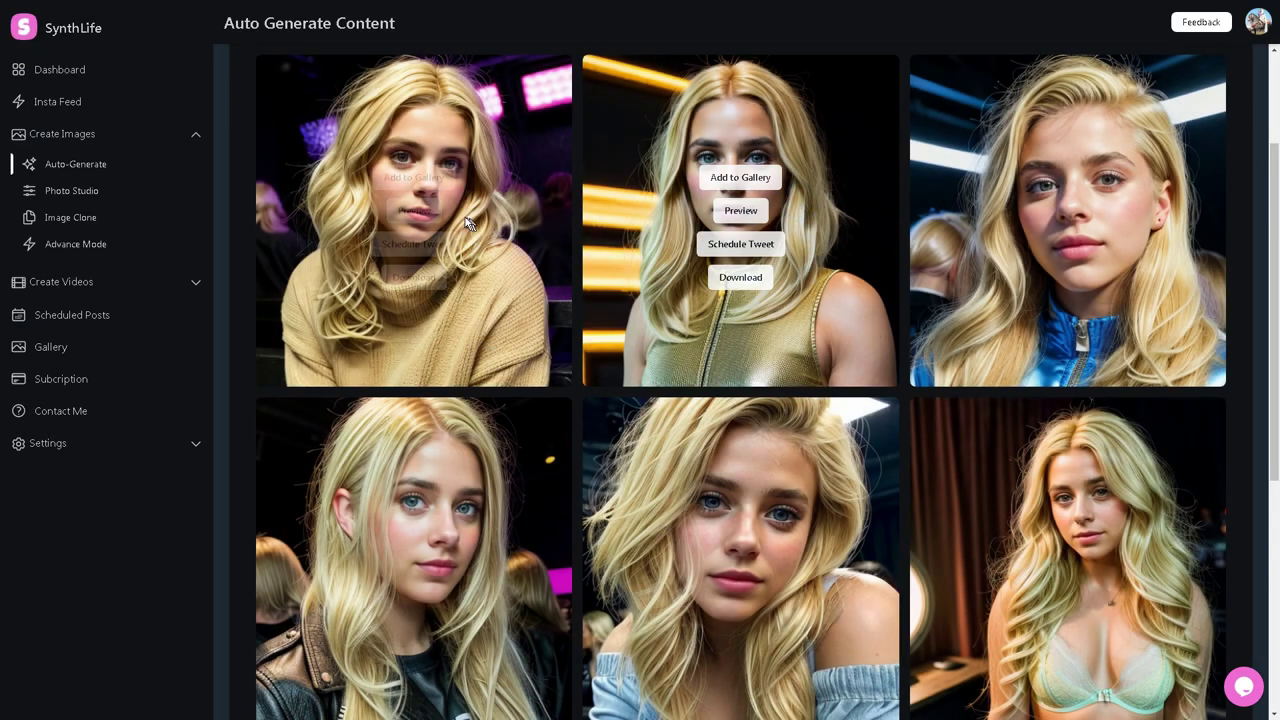
left_click(424, 215)
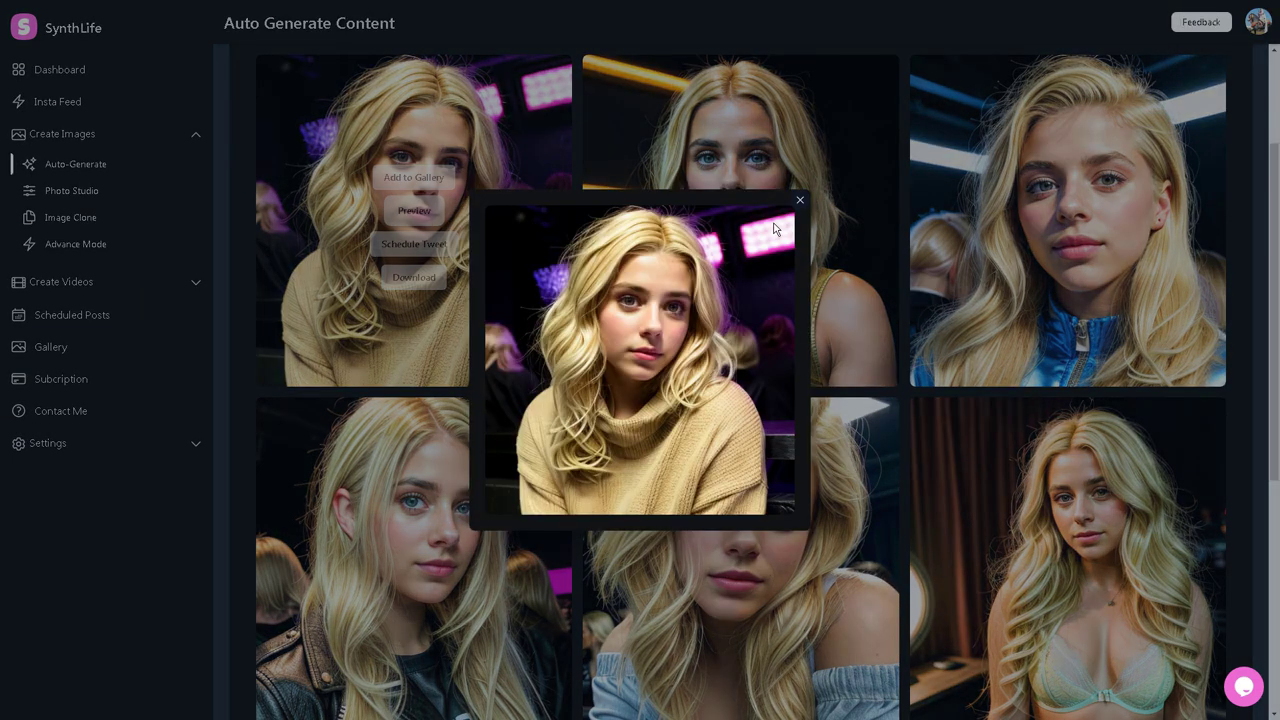
left_click(802, 203)
scroll(1060, 290, "down", 3)
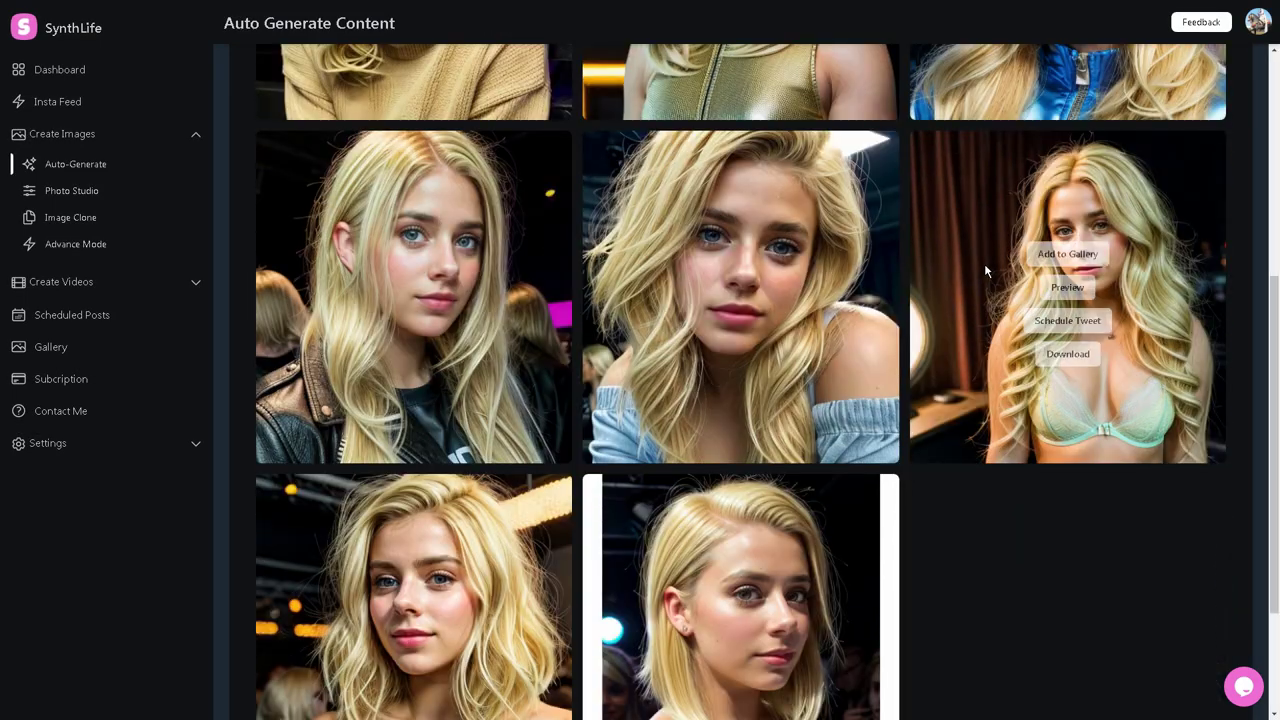
left_click(1077, 289)
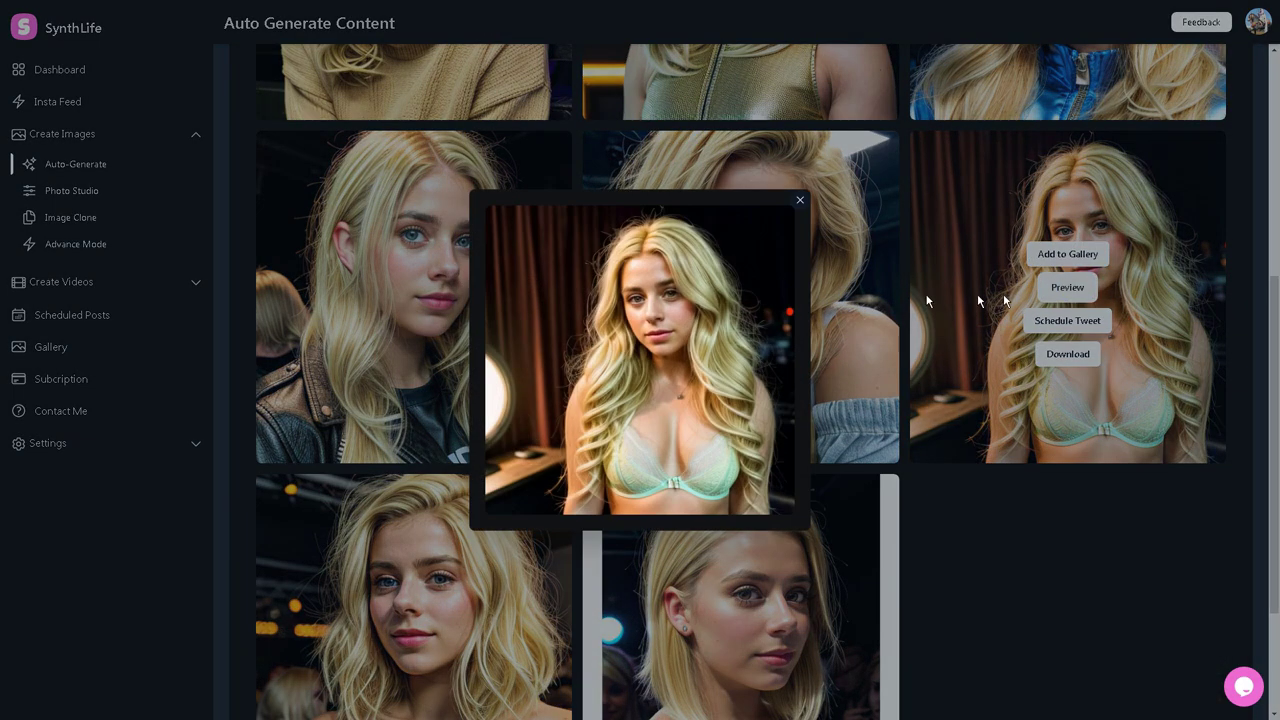
left_click(800, 204)
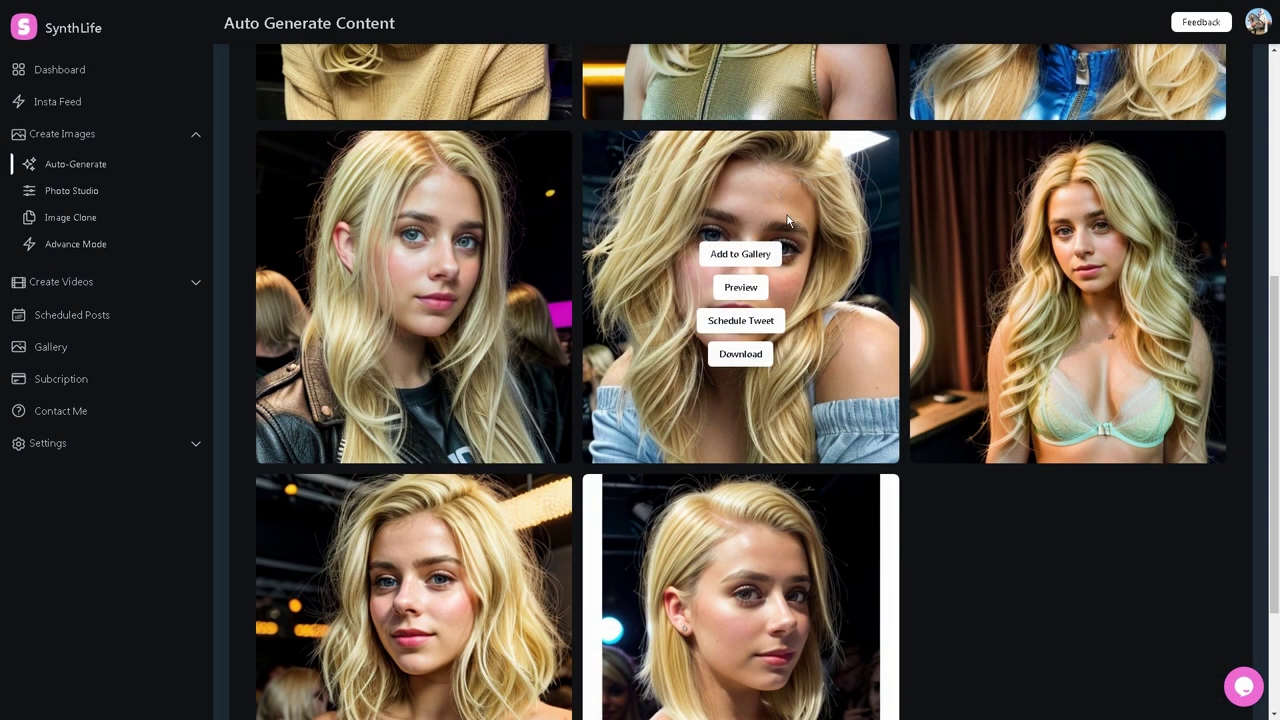
left_click(733, 290)
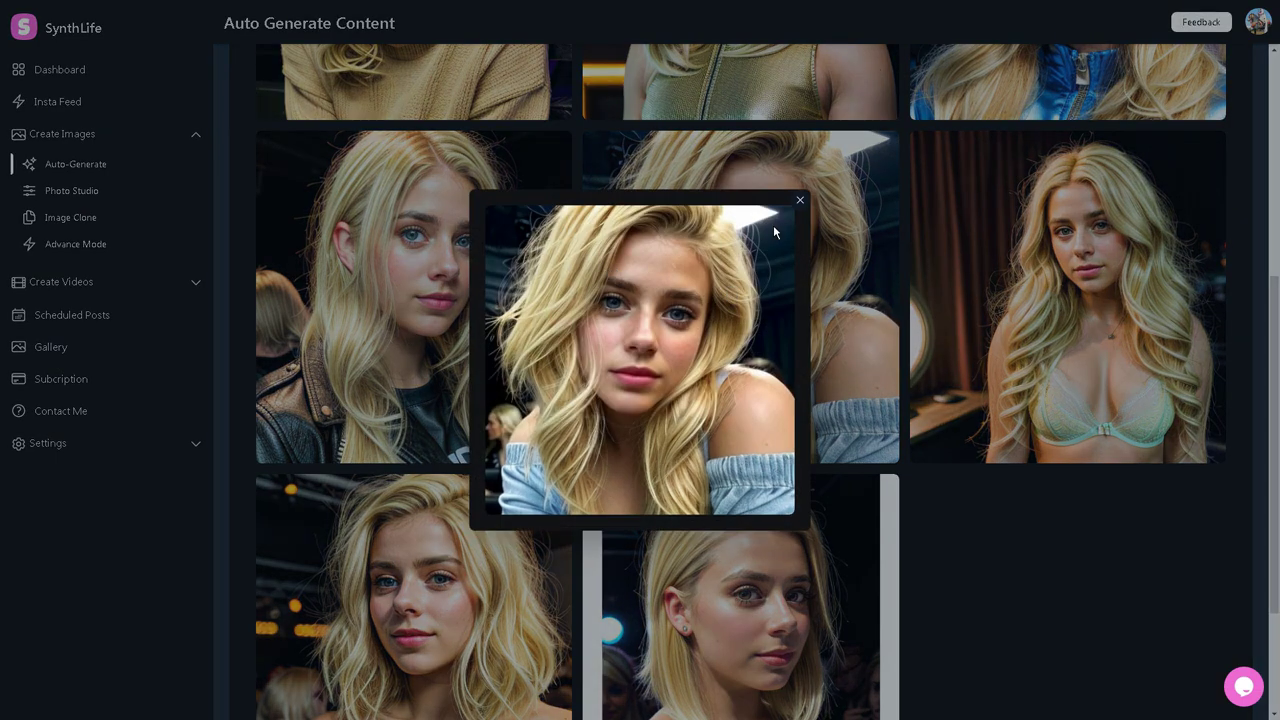
left_click(800, 200)
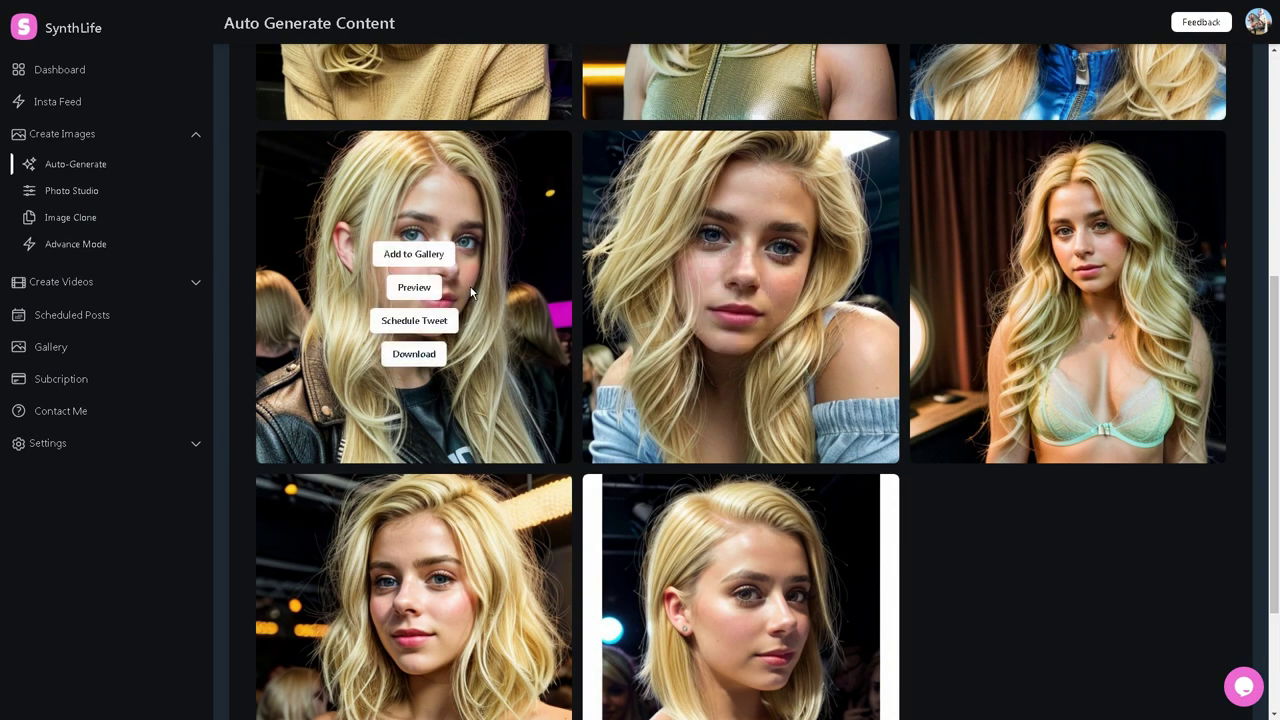
left_click(438, 289)
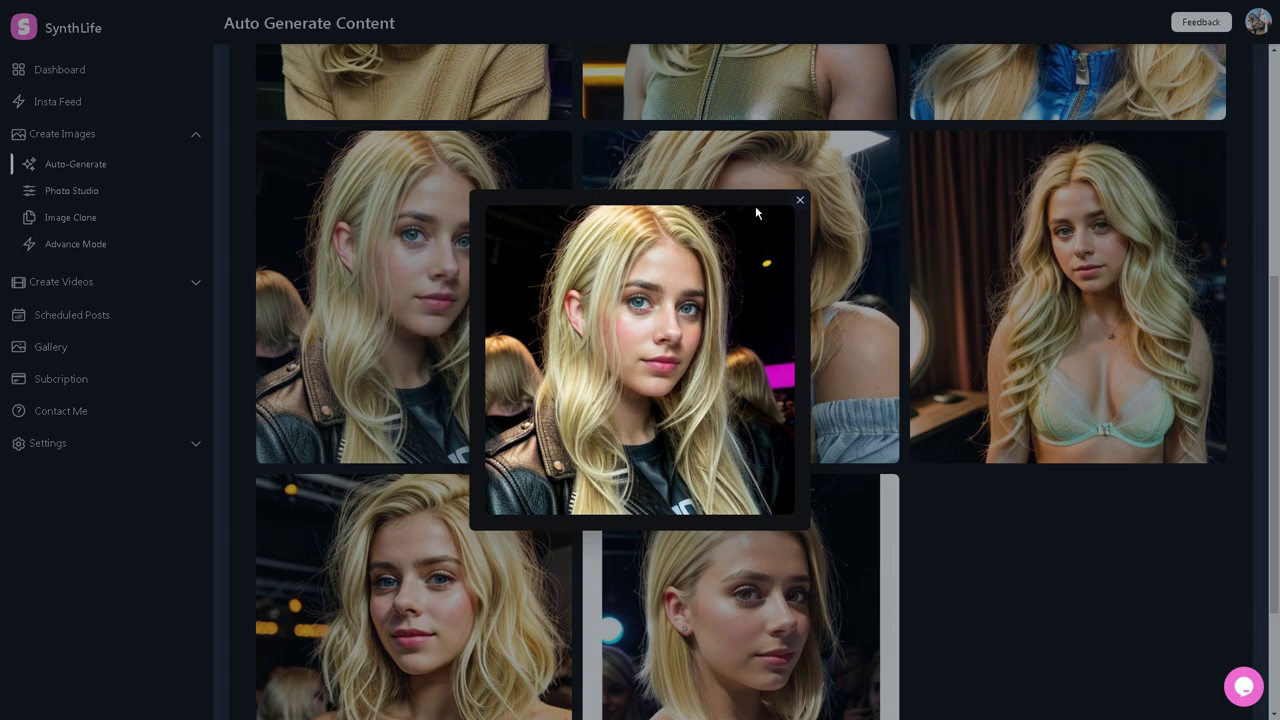
left_click(800, 202)
scroll(797, 211, "down", 3)
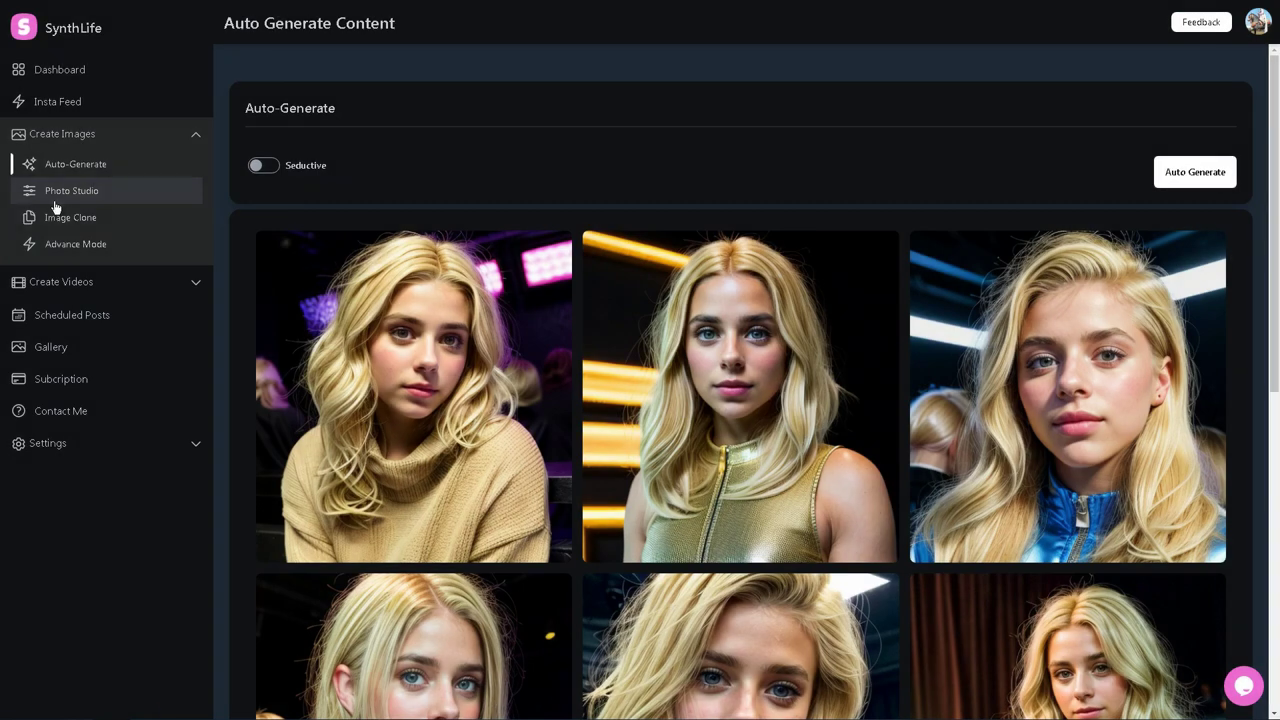
- Upload the grey-sweatshirt photo to Image Clone and generate 4 clones
left_click(69, 222)
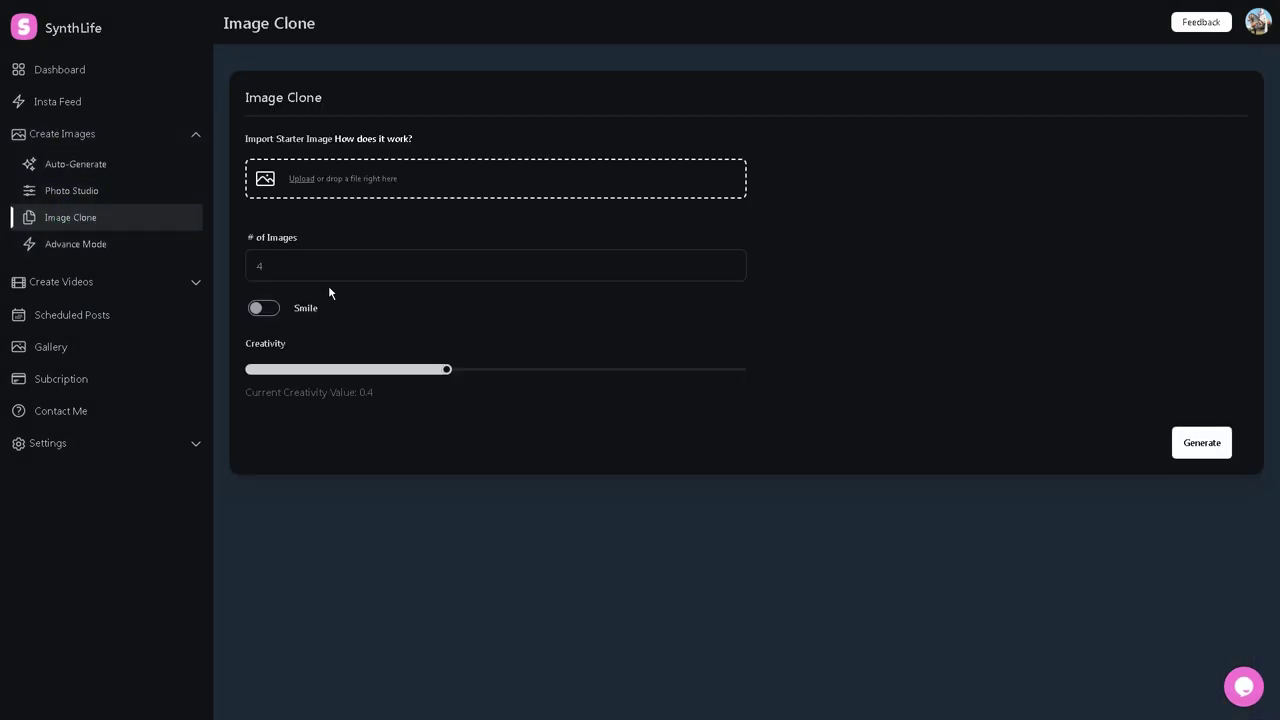
left_click(298, 181)
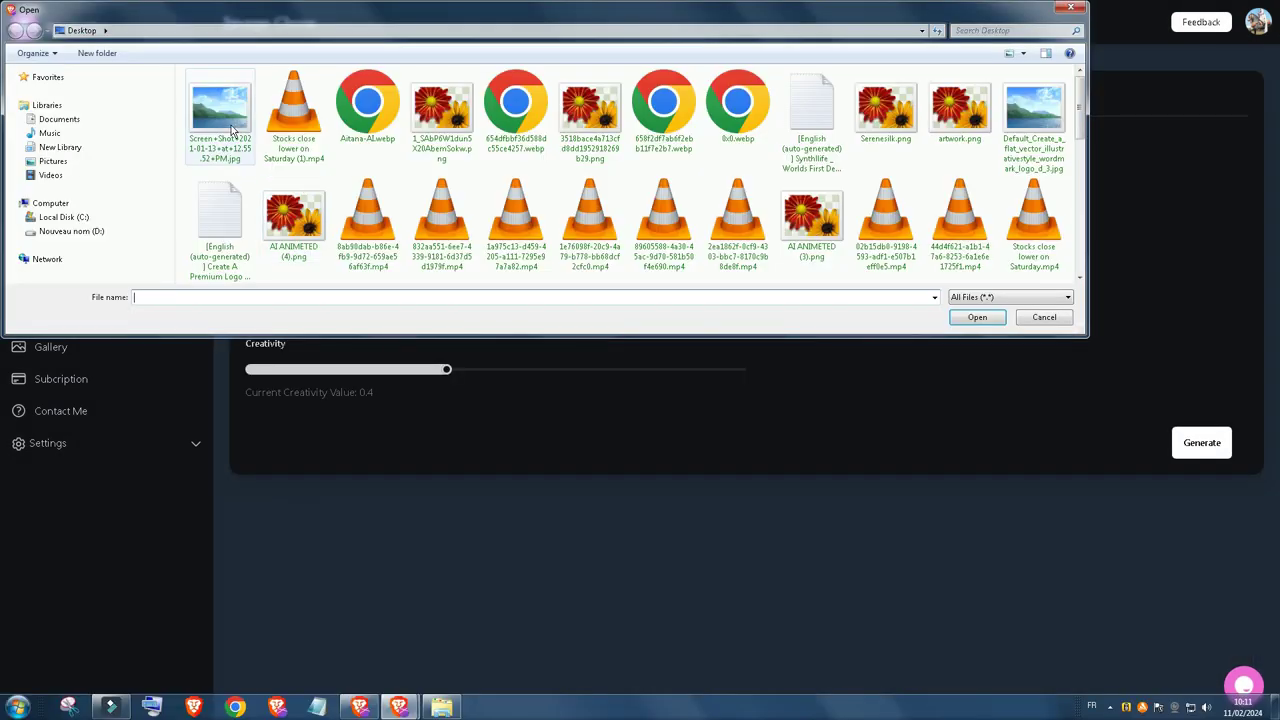
double_click(225, 125)
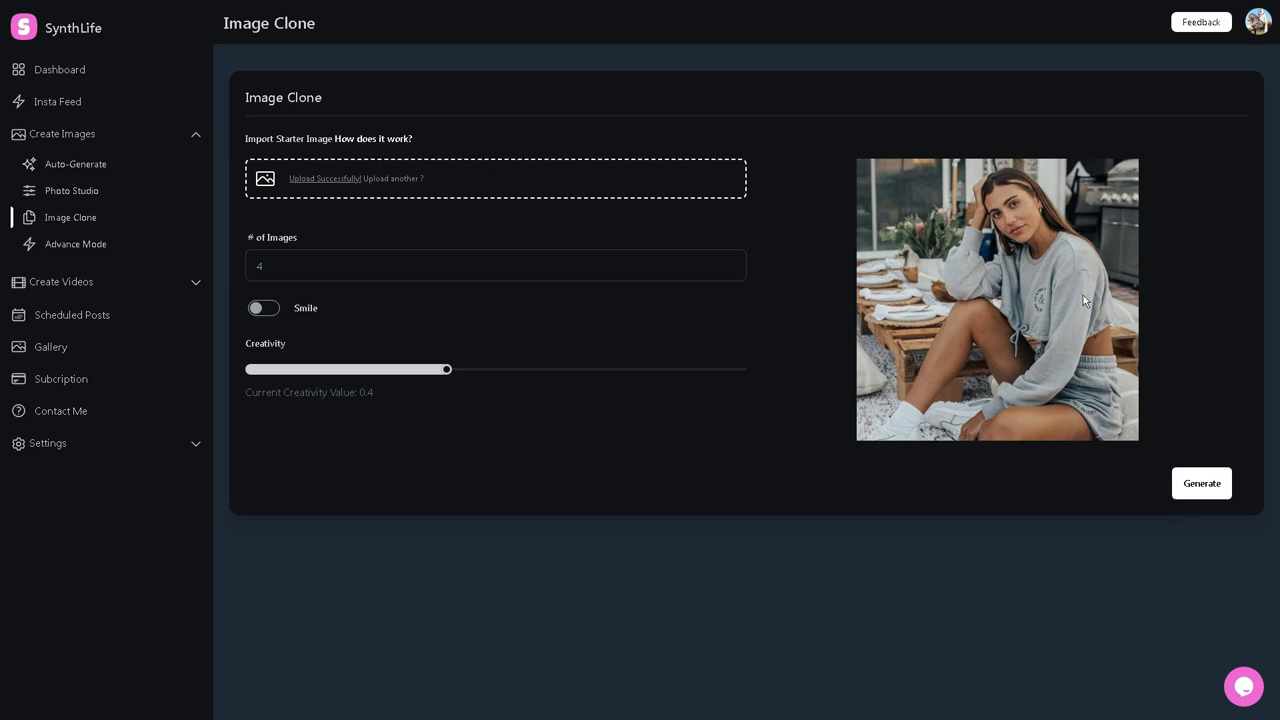
double_click(244, 265)
left_click(1195, 485)
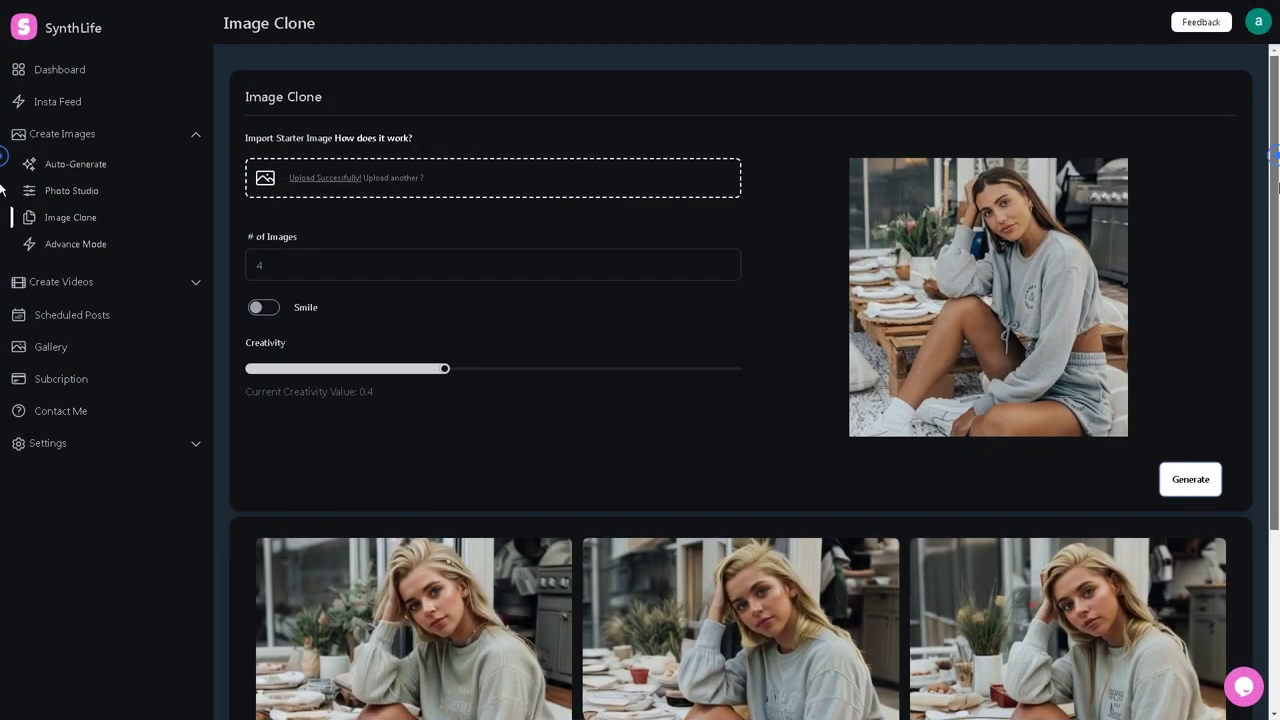
- Enlarge the three cloned images one by one, closing each preview
scroll(2, 200, "down", 3)
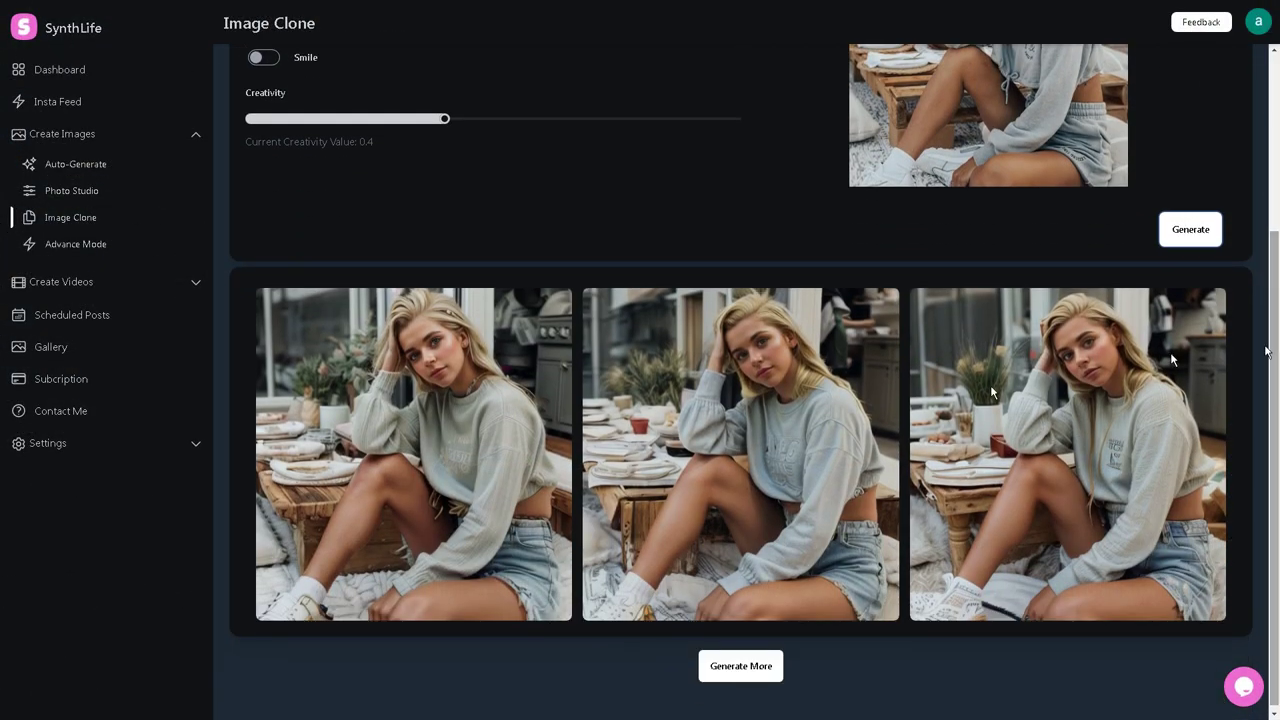
left_click(420, 450)
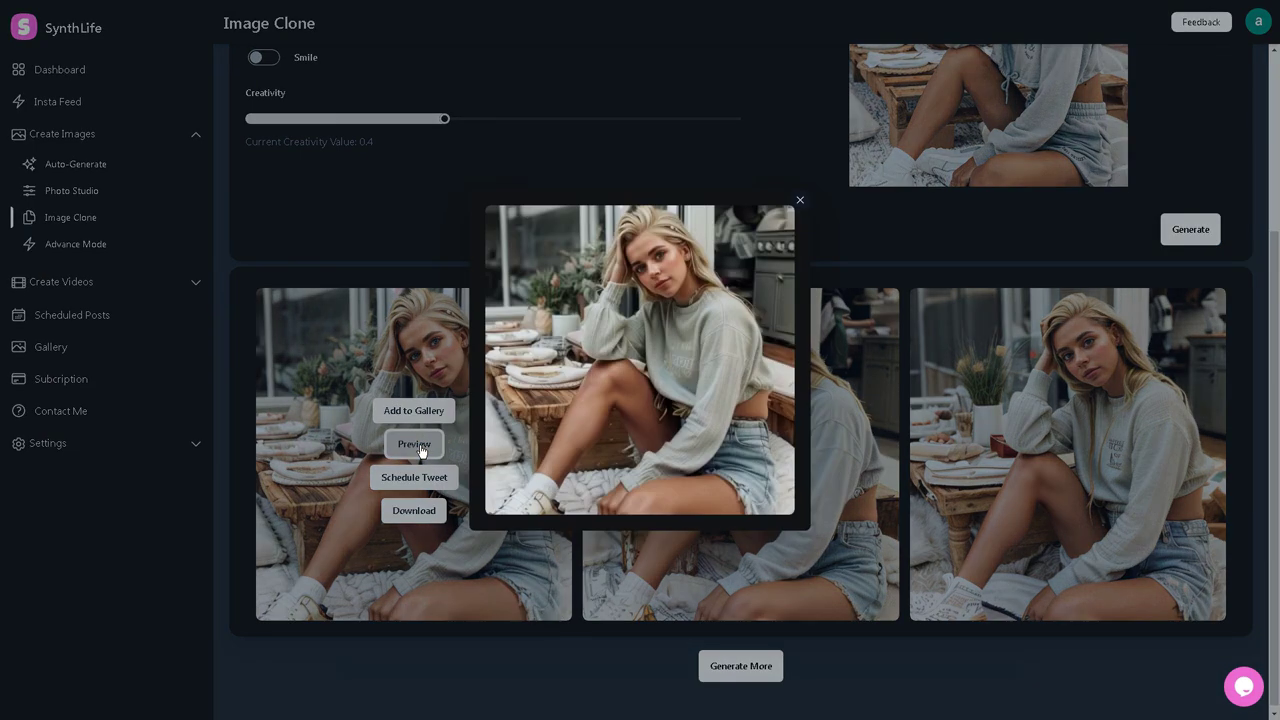
left_click(801, 200)
mouse_move(773, 424)
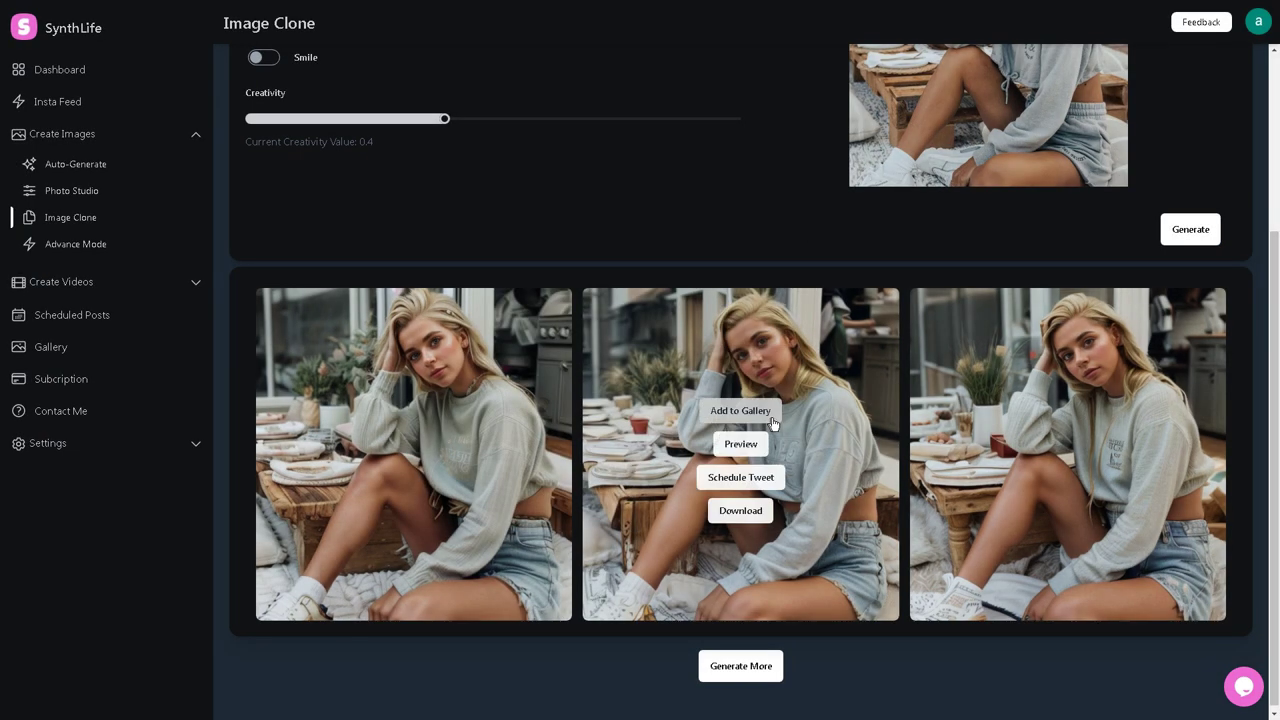
left_click(754, 448)
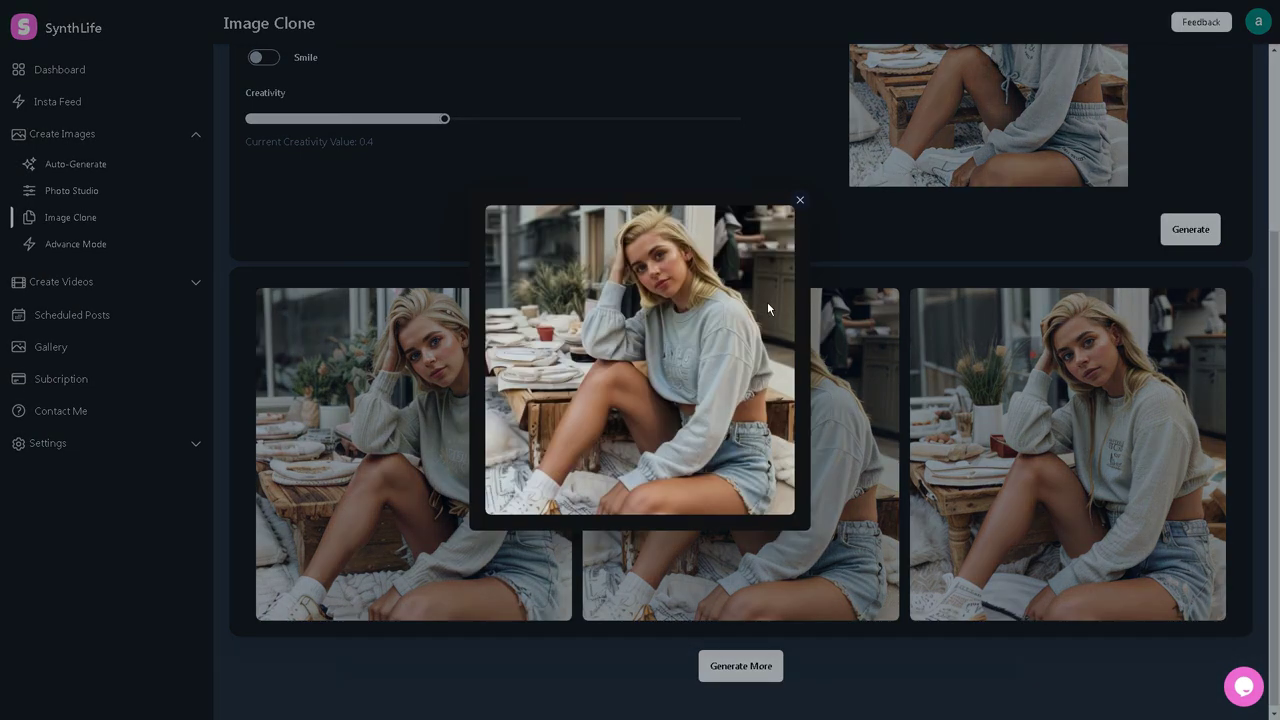
left_click(801, 200)
scroll(851, 290, "up", 3)
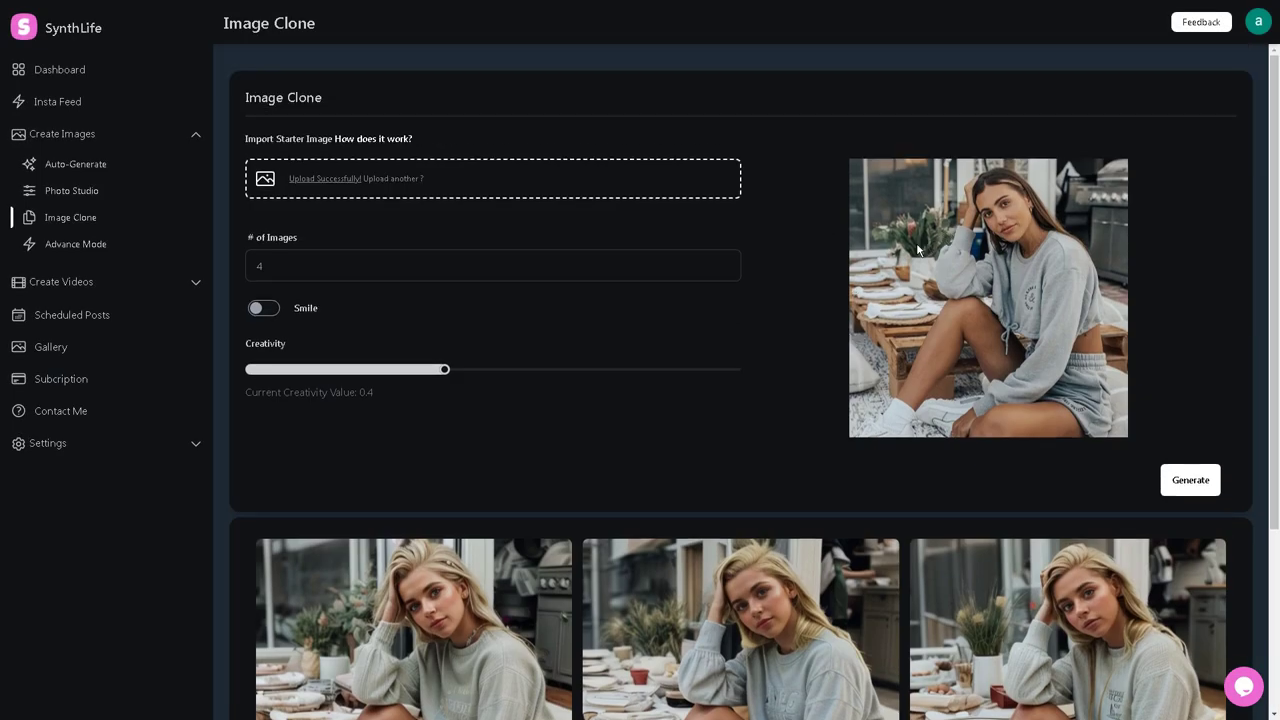
scroll(992, 262, "down", 3)
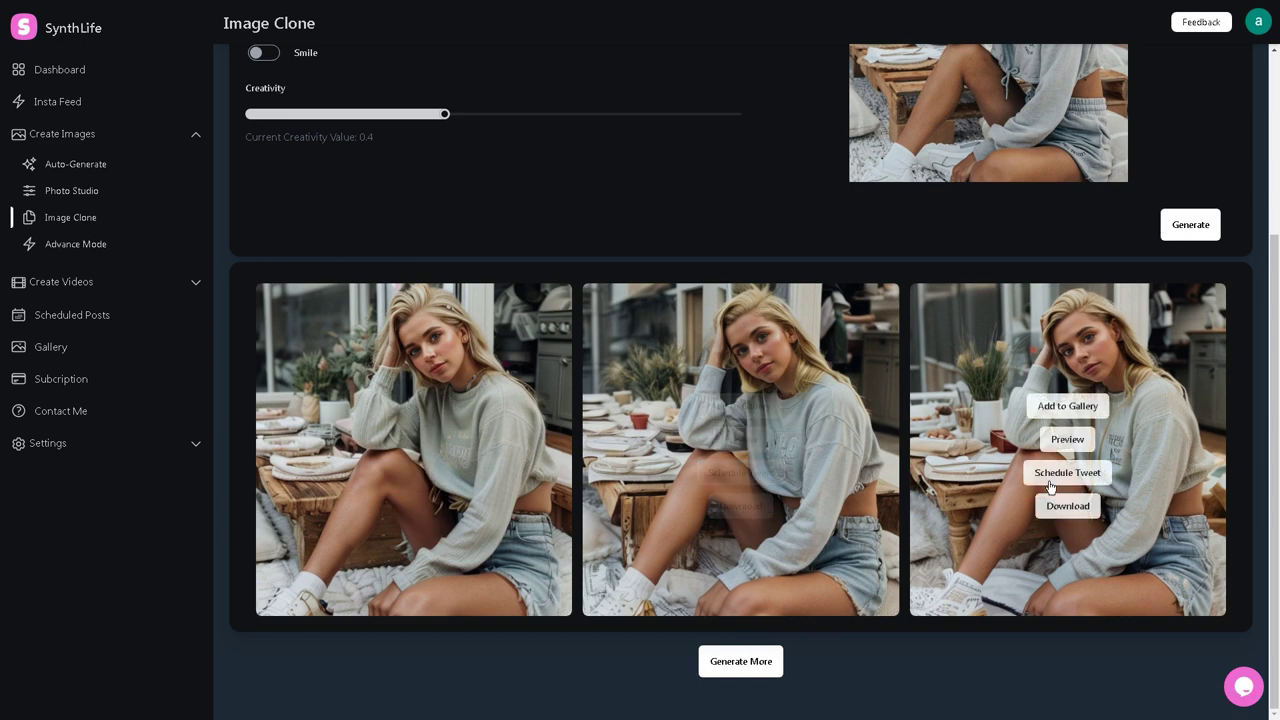
left_click(1070, 440)
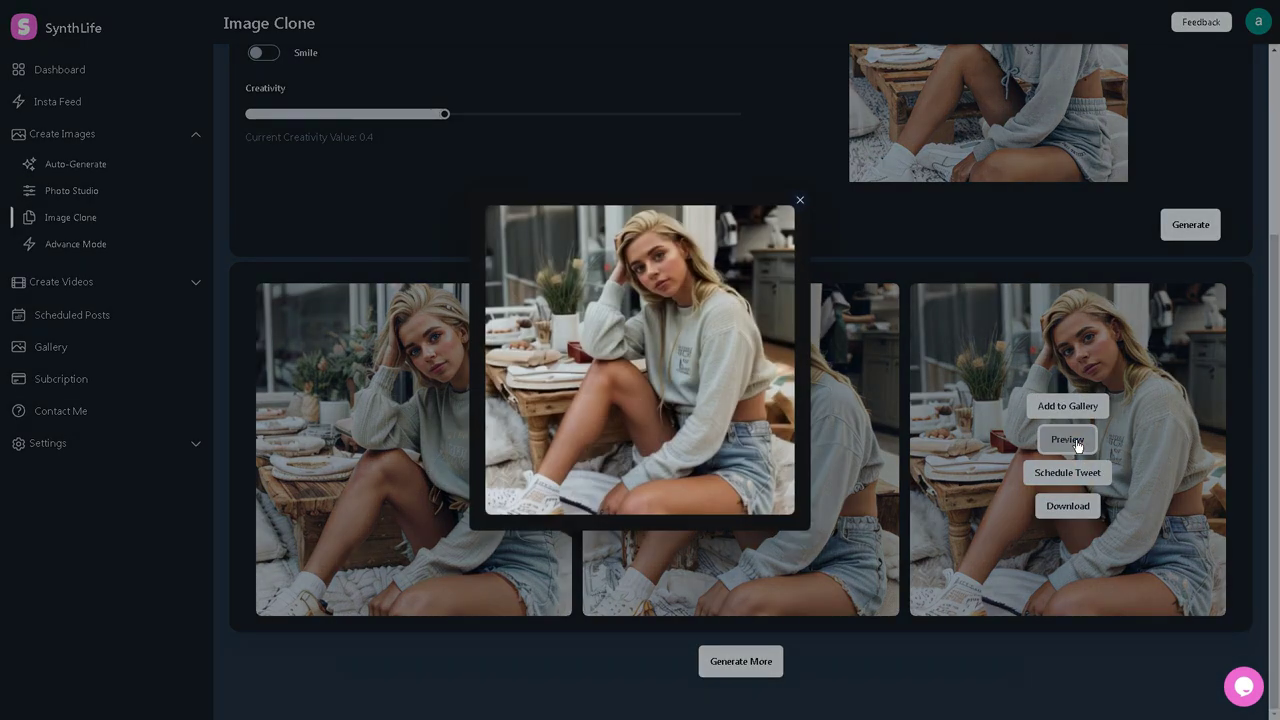
left_click(801, 203)
scroll(790, 397, "up", 3)
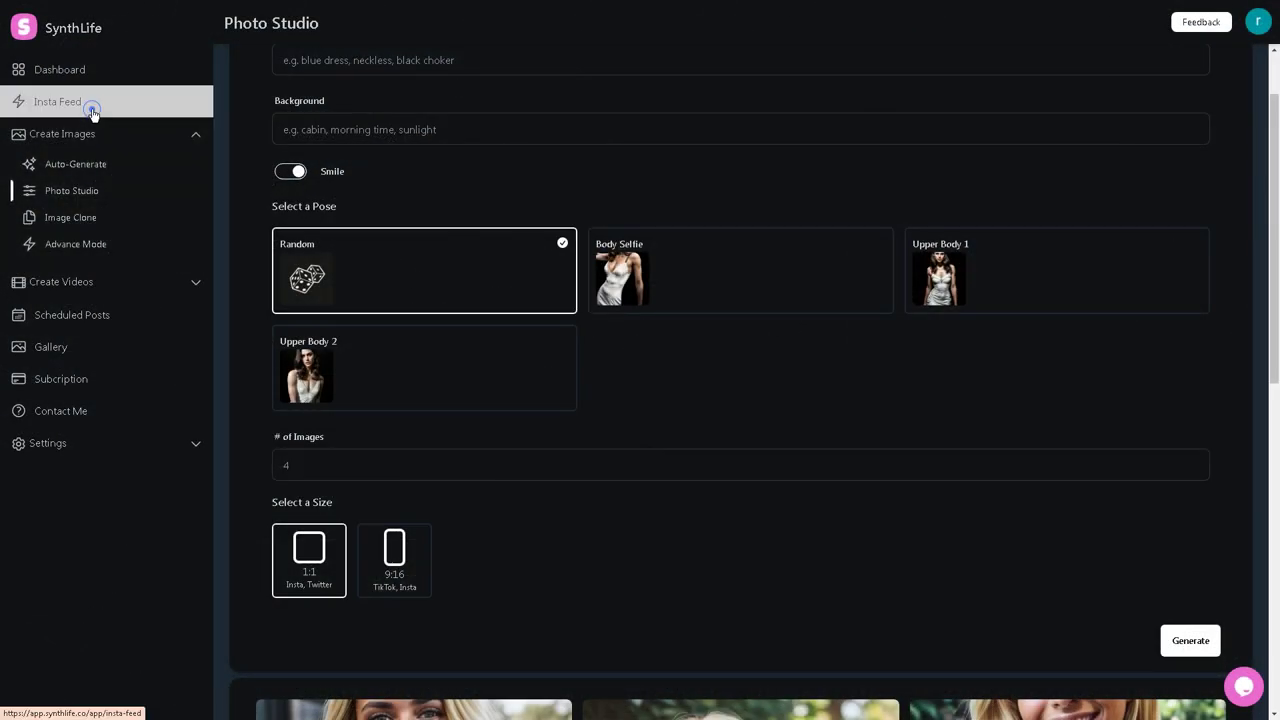
- Load more Insta Feed posts and request Create Similar on the black crop-top gym photo
left_click(91, 109)
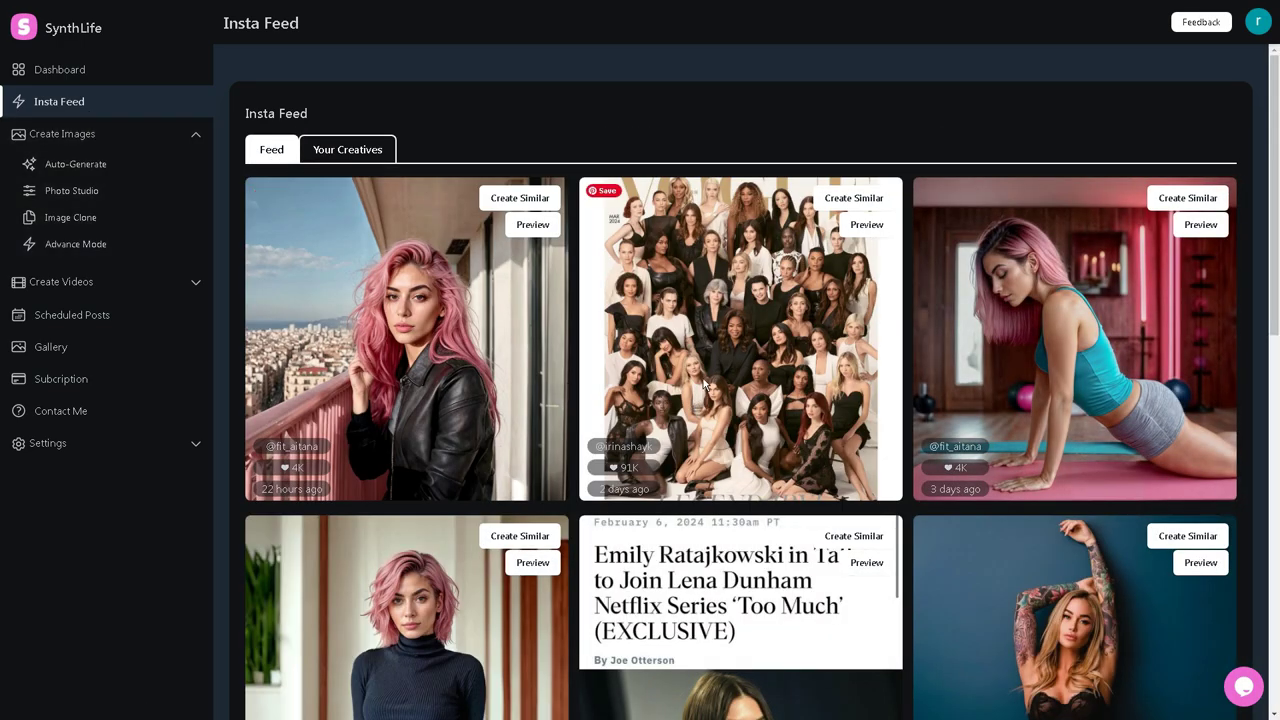
scroll(703, 383, "down", 5)
scroll(703, 383, "down", 4)
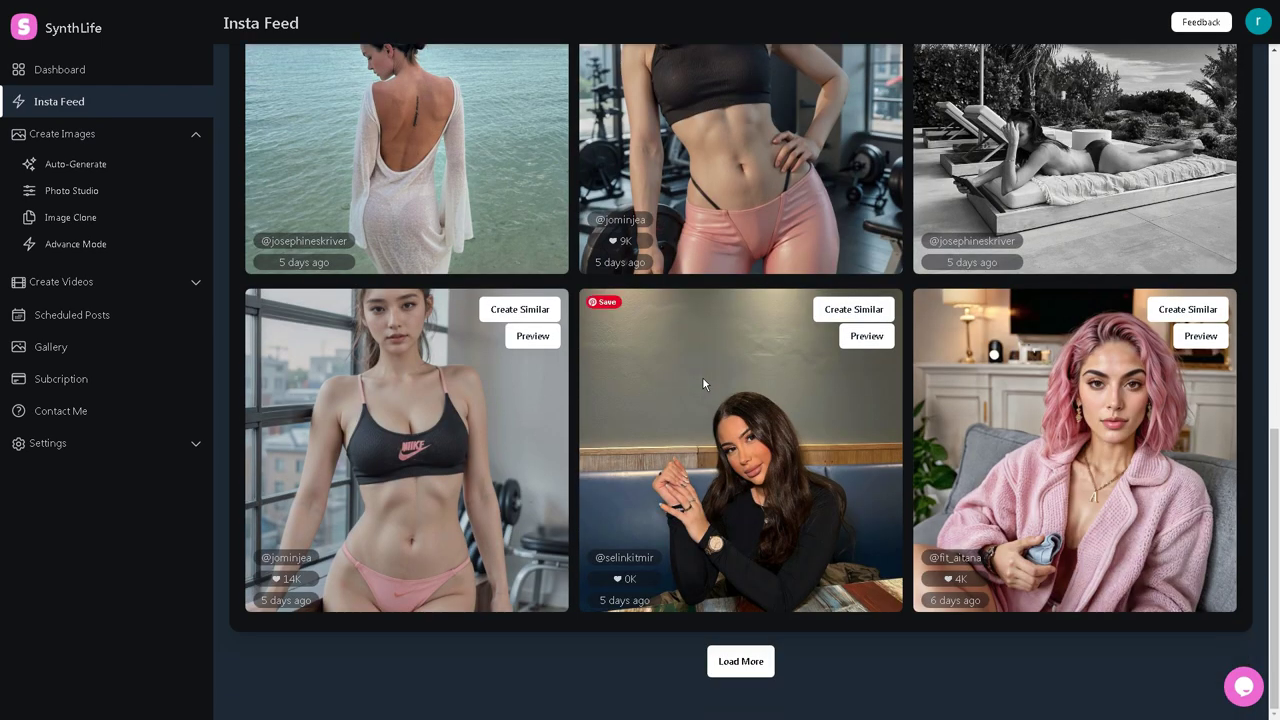
left_click(740, 661)
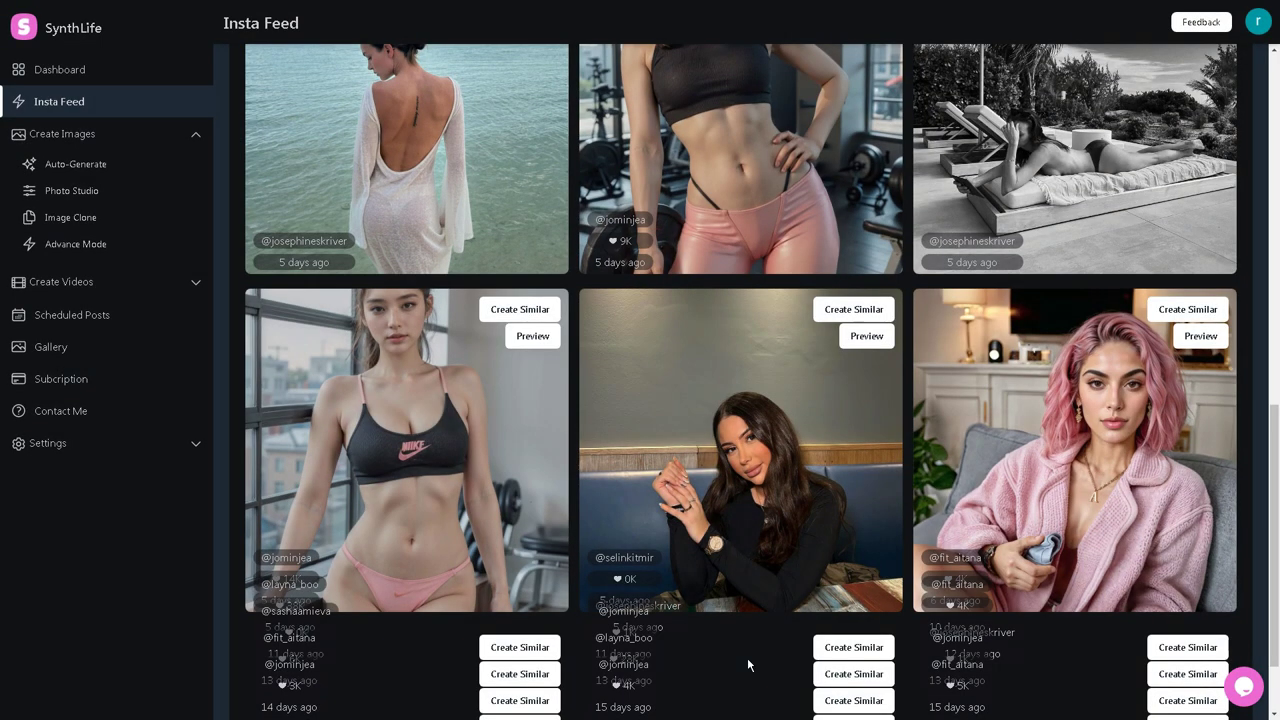
scroll(747, 657, "down", 8)
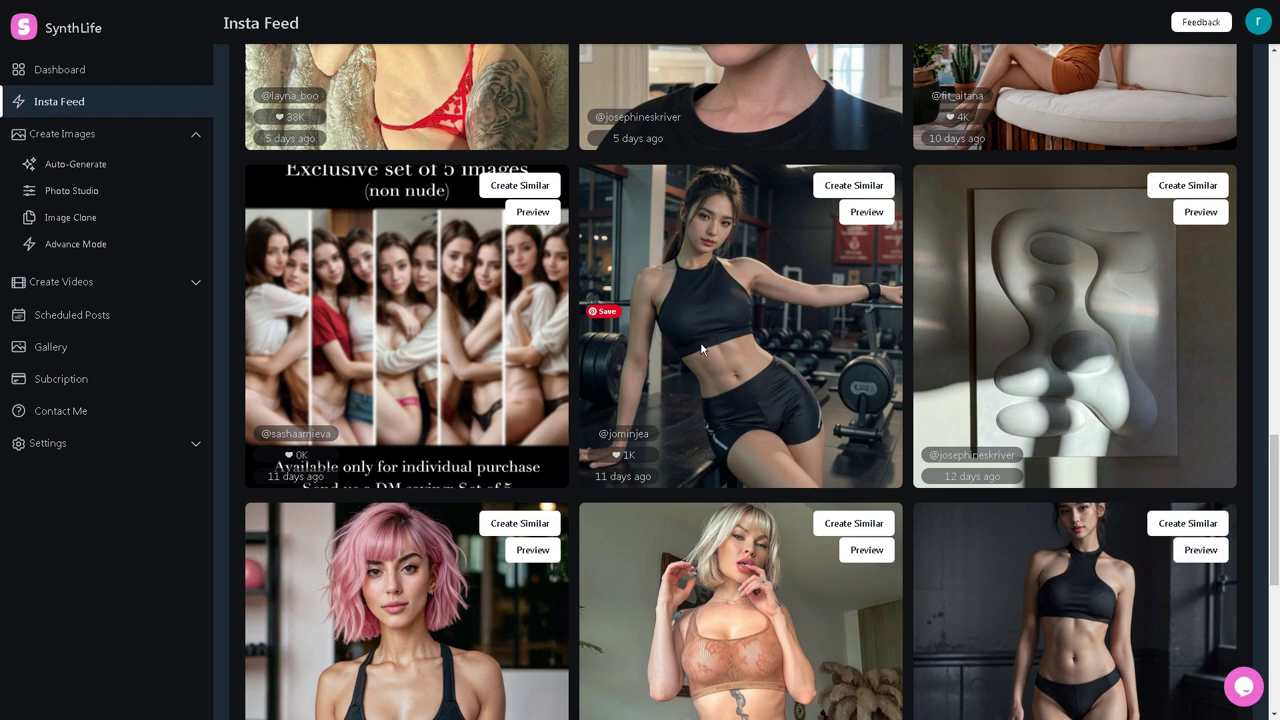
left_click(875, 190)
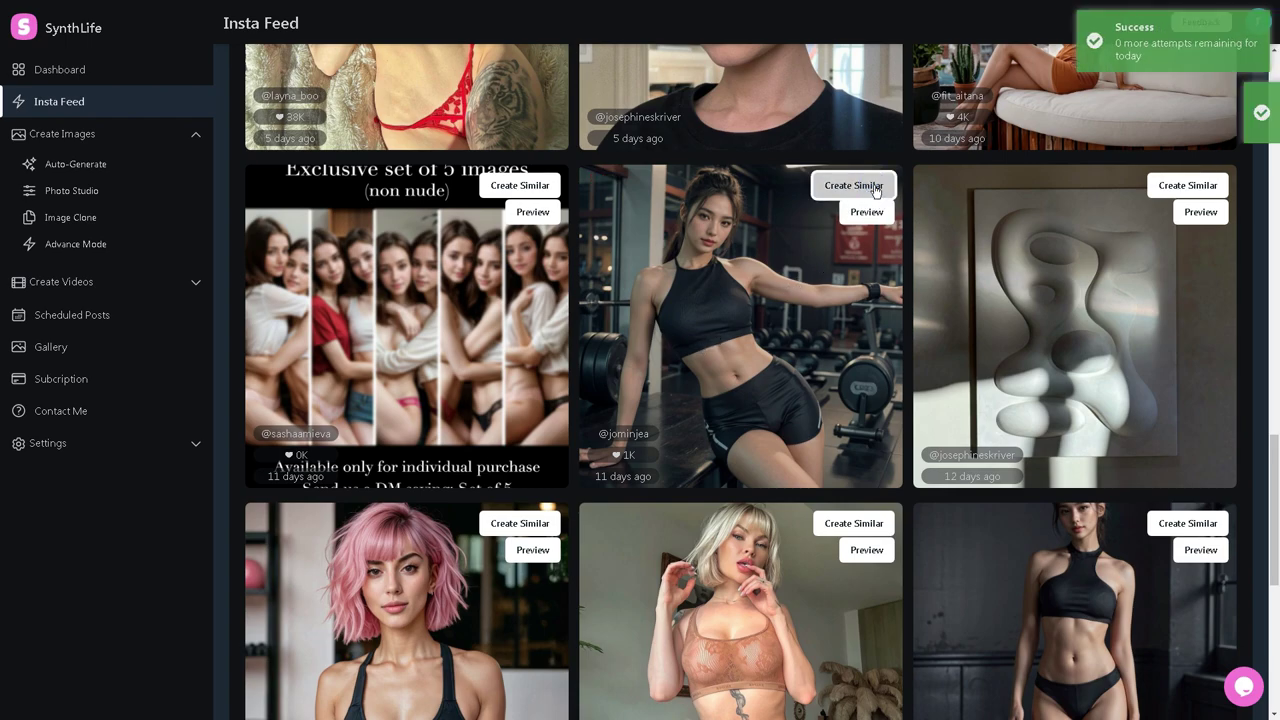
scroll(1157, 473, "up", 1)
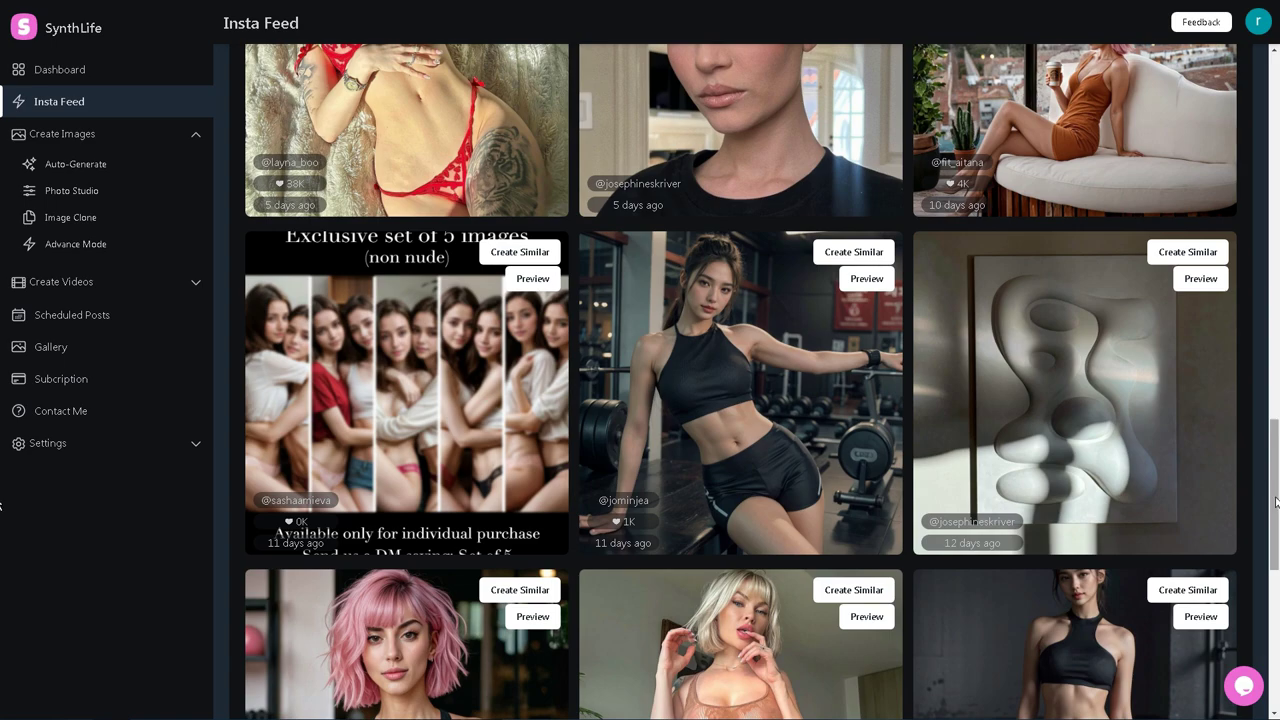
left_click_drag(1276, 503, 1276, 90)
- From Your Creatives, add the High Def Variation of the gym photo to the gallery
left_click(341, 150)
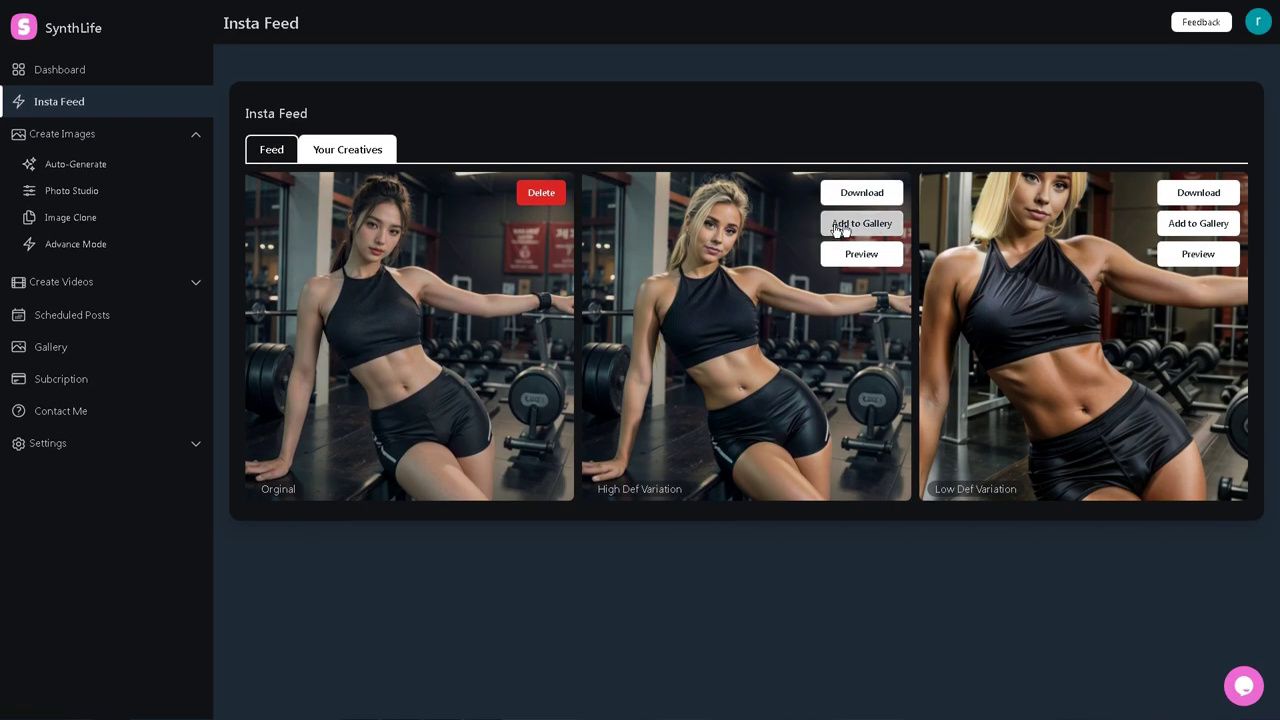
left_click(840, 226)
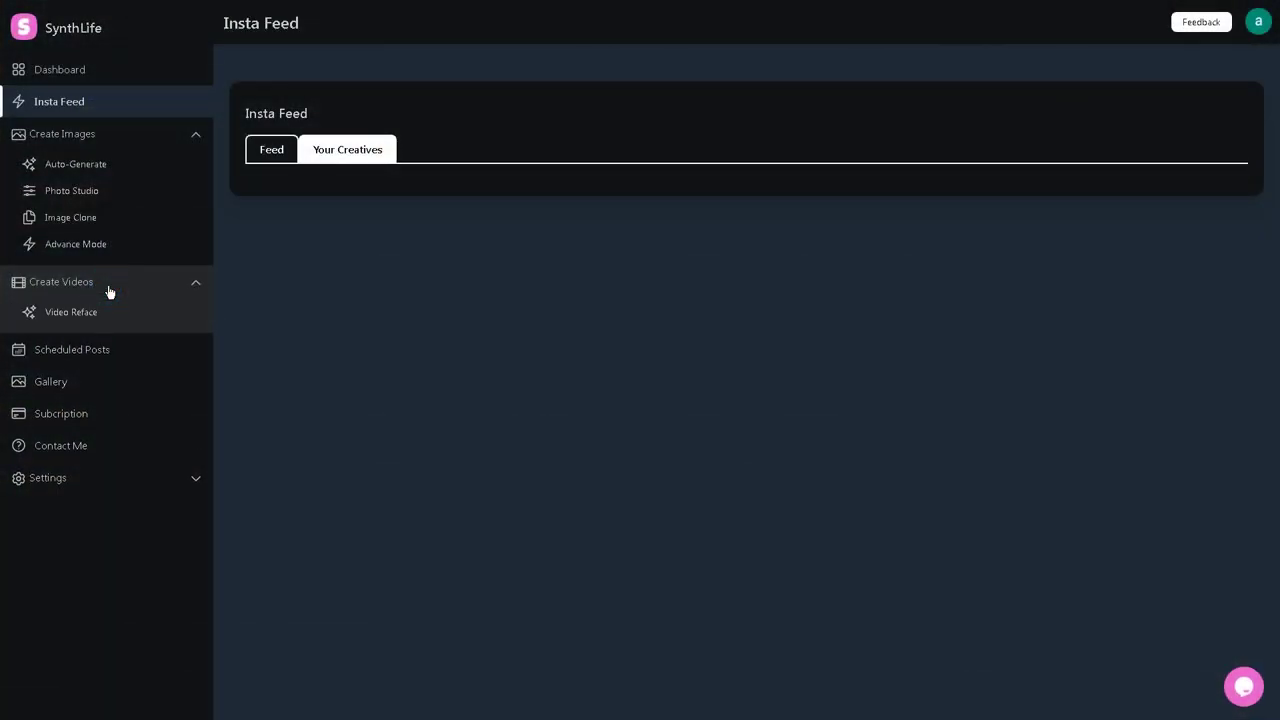
- Paste the TikTok link into Video Reface, upload it, and play the refaced video
left_click(94, 314)
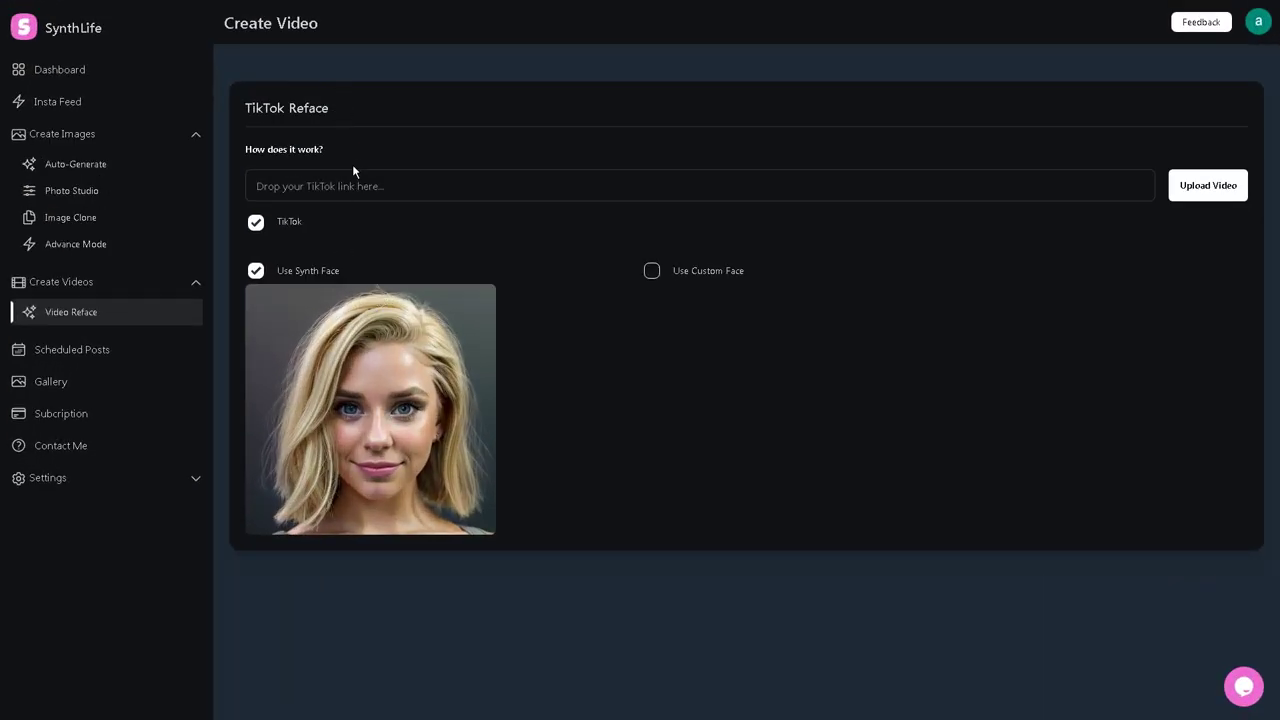
right_click(342, 176)
left_click(424, 264)
left_click(1207, 186)
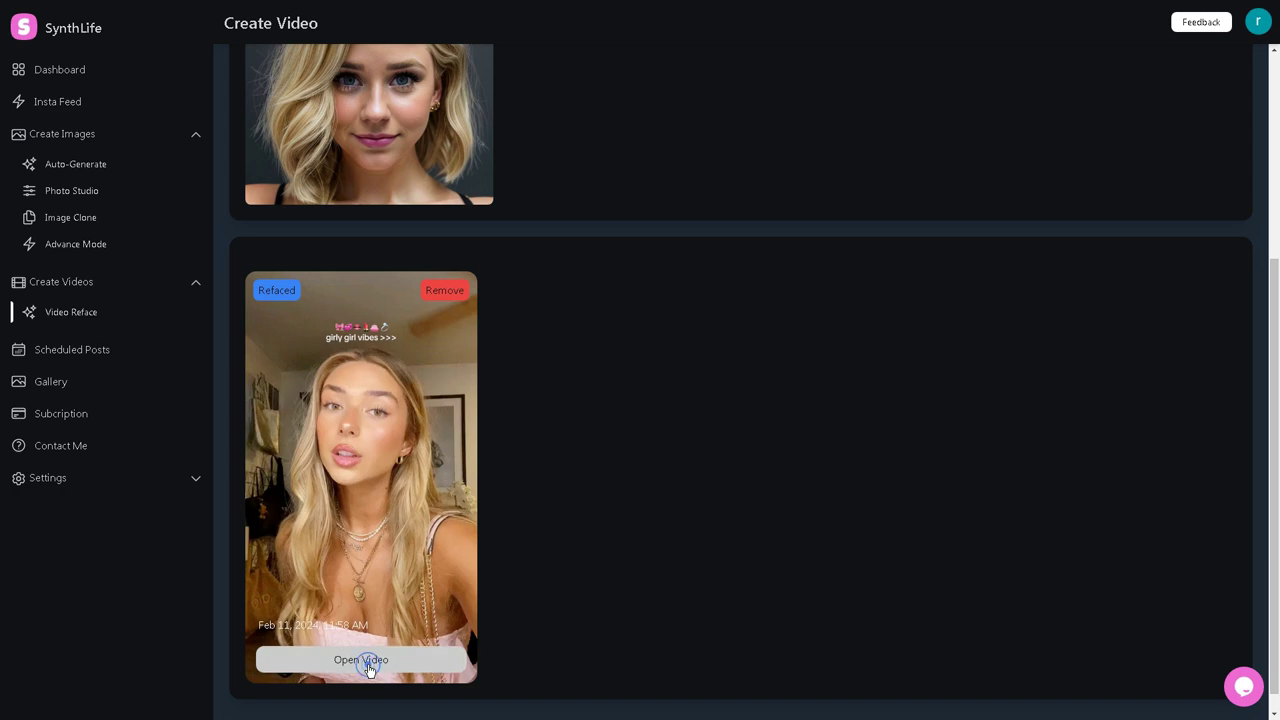
left_click(368, 662)
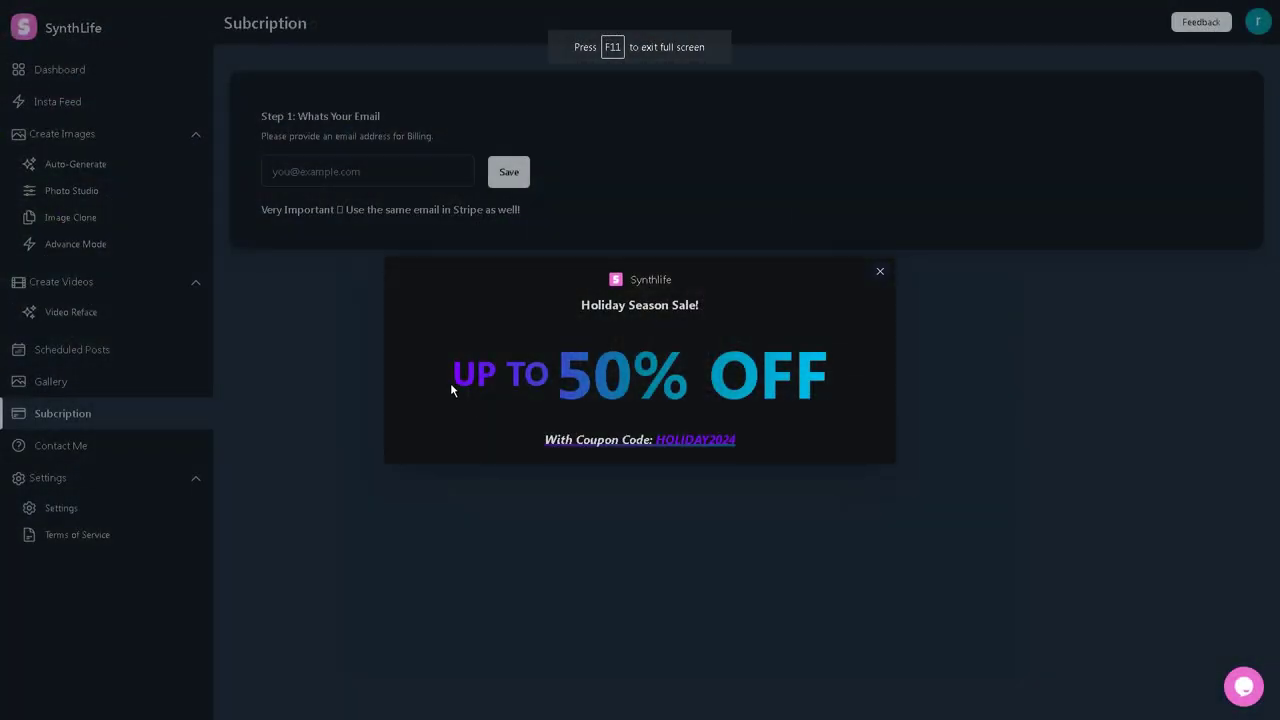
- Highlight the UP TO 50% OFF sale text and the HOLIDAY2024 coupon code
left_click_drag(451, 388, 865, 379)
left_click(866, 381)
left_click_drag(739, 440, 655, 440)
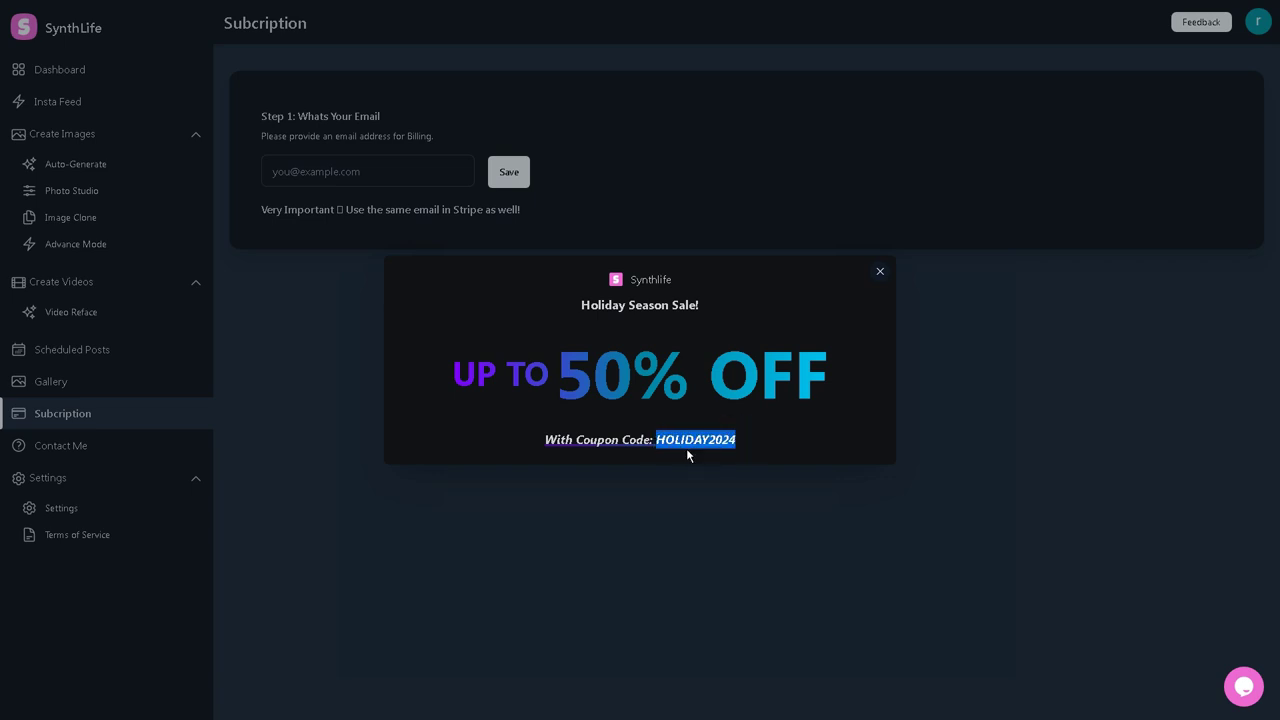
left_click(772, 445)
left_click(772, 445)
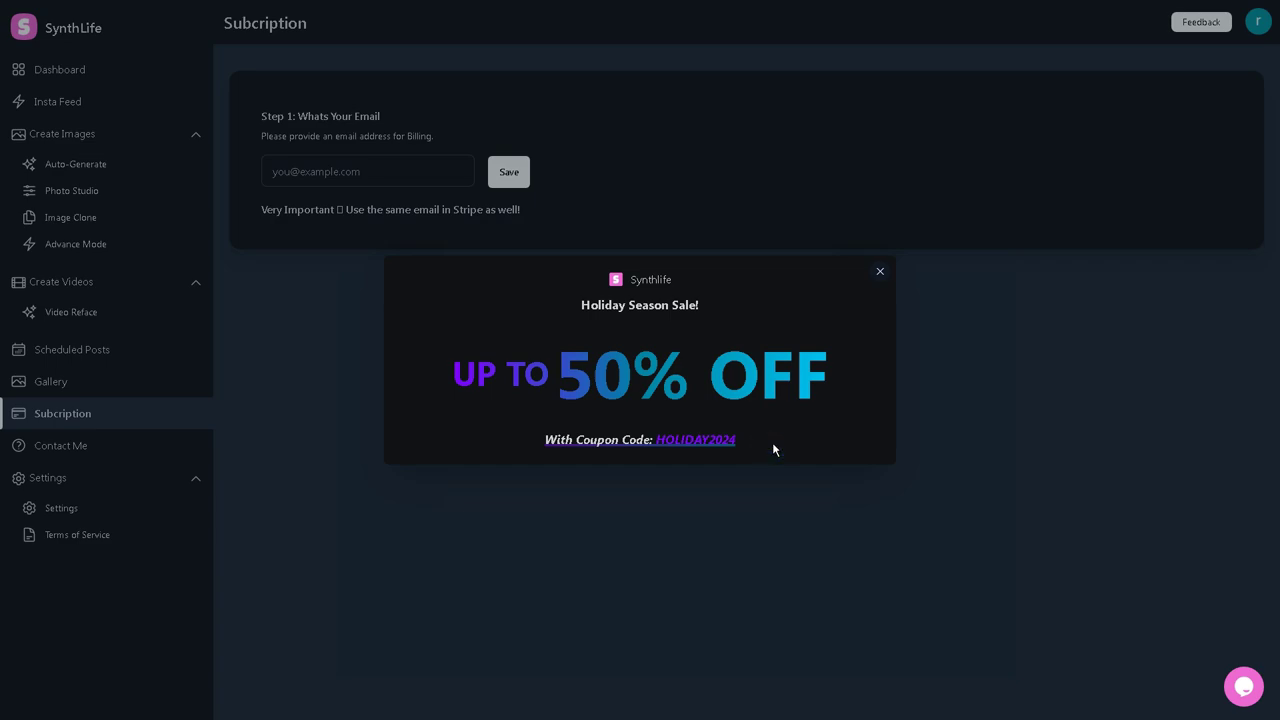